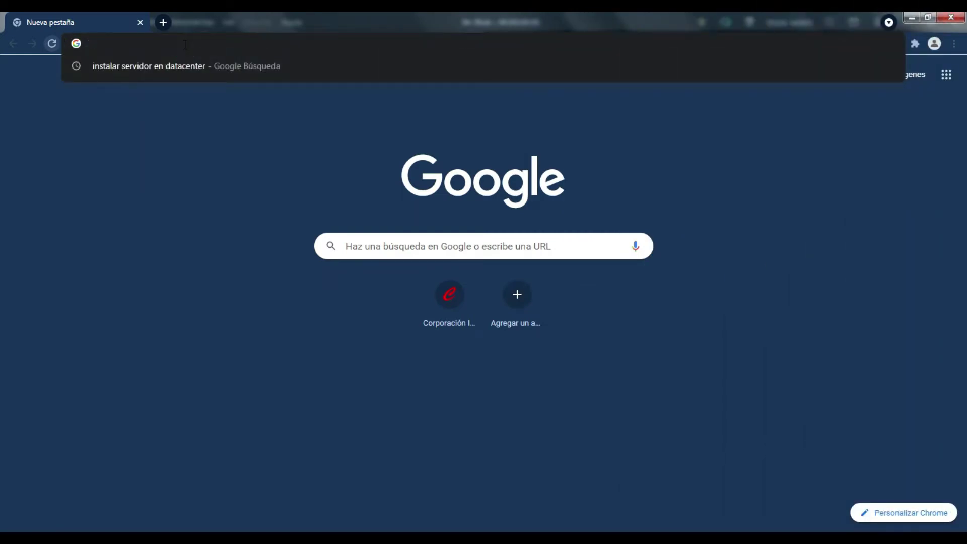
# - Open the website cide.edu.co and dismiss the enrolment form that covers the home page
pyautogui.write('cide.edu.co')
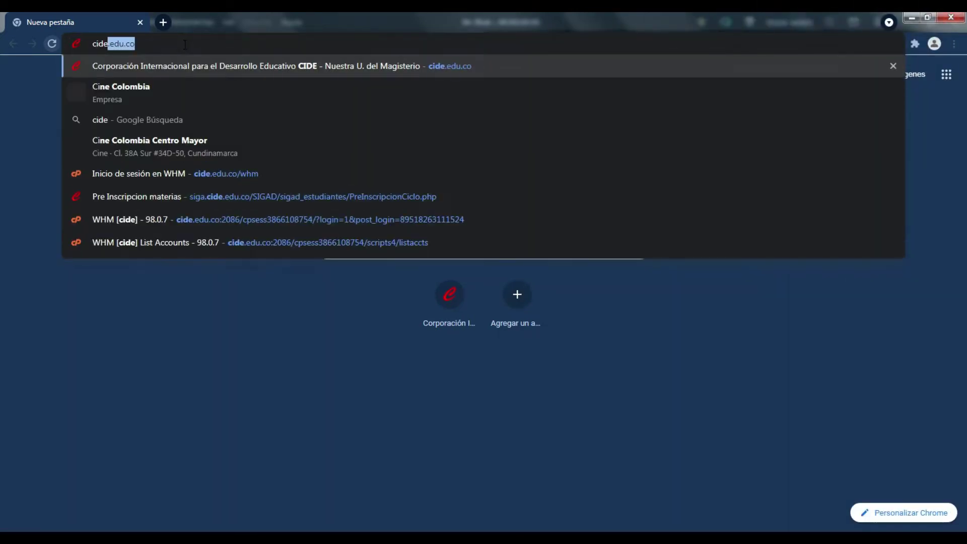
pyautogui.press('Return')
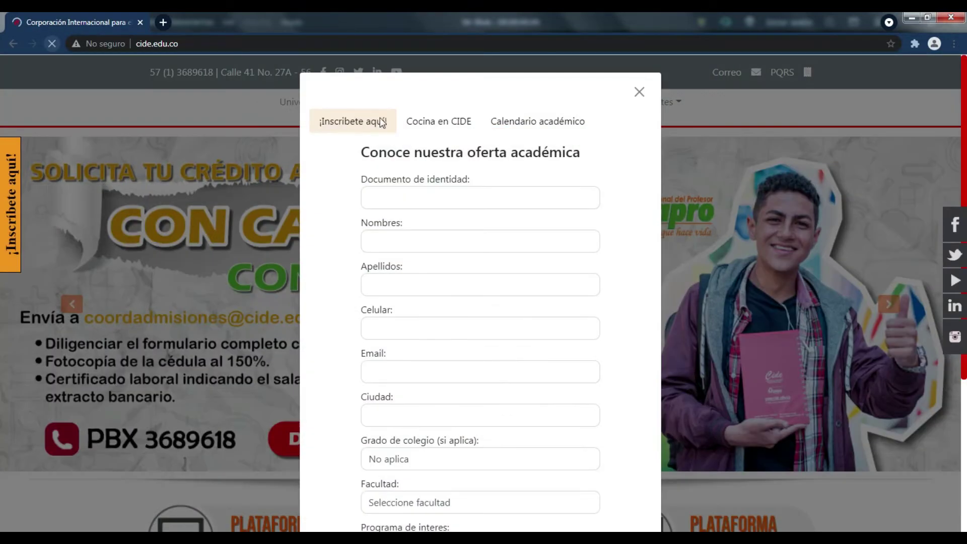
pyautogui.click(643, 99)
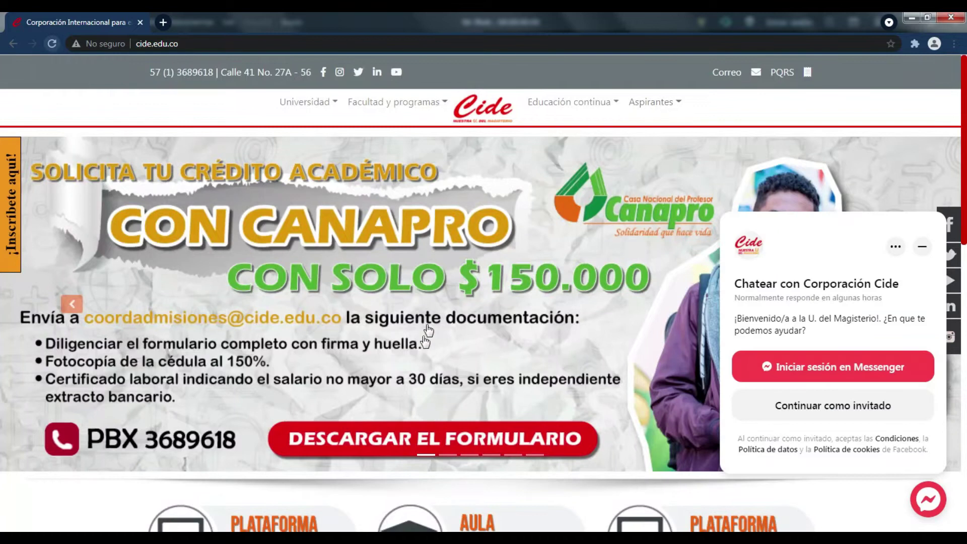
# - Open the Plataforma SIGA from the home page and go to the Estudiantes login
pyautogui.scroll(-5, 372, 380)
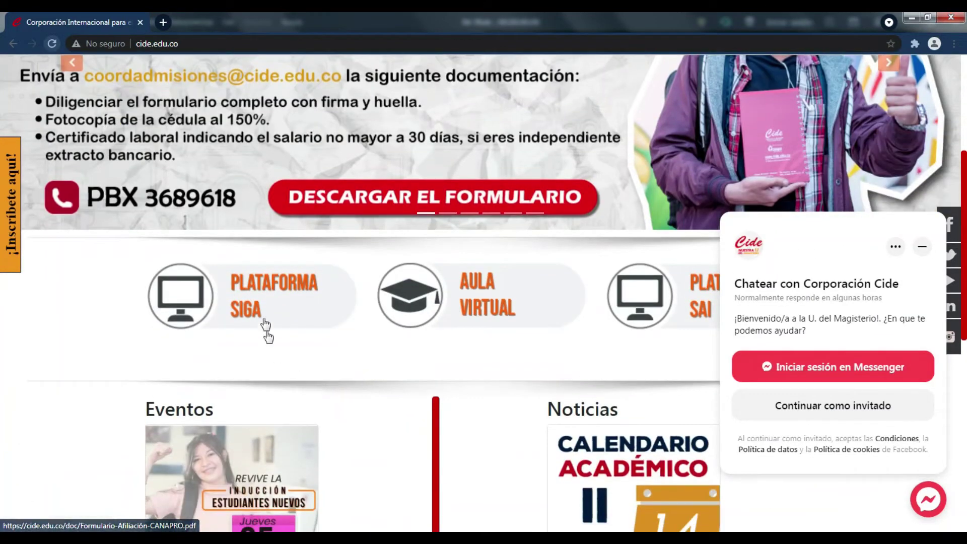
pyautogui.click(255, 292)
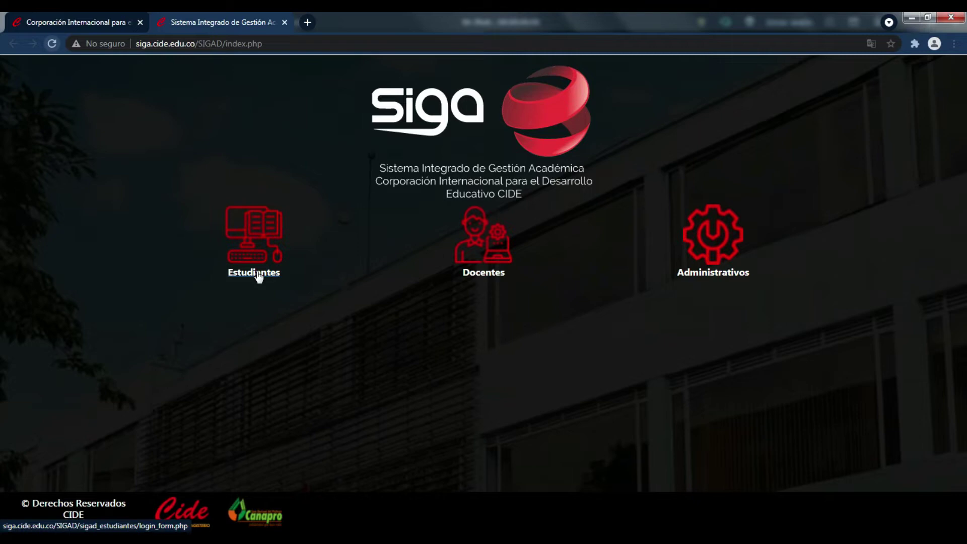
pyautogui.click(258, 275)
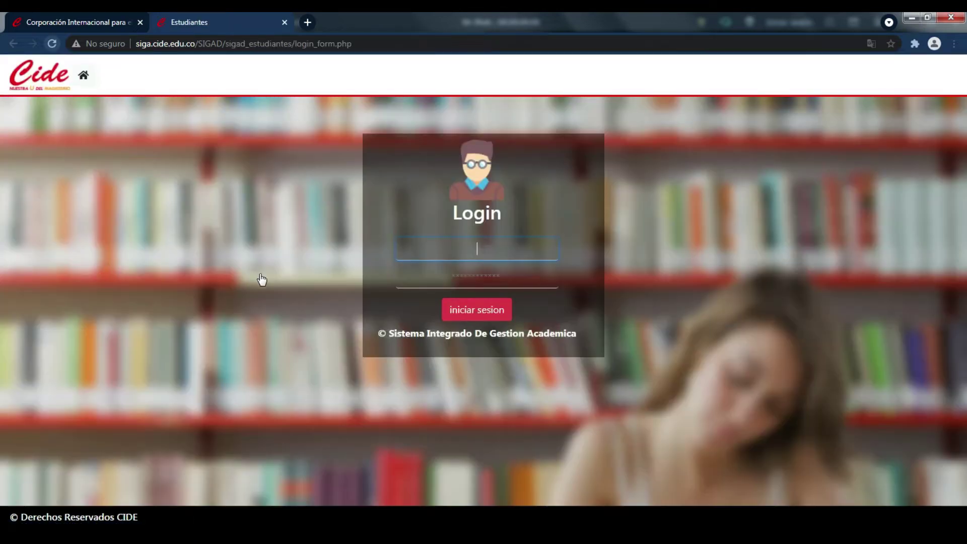
# - Log in to the student portal with the student's document number and the account password
pyautogui.click(474, 248)
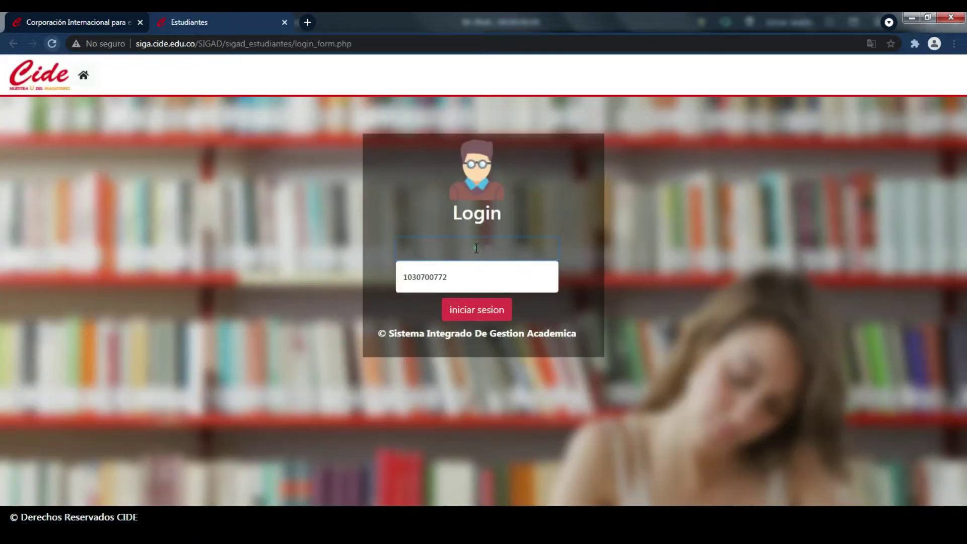
pyautogui.click(458, 273)
pyautogui.click(470, 273)
pyautogui.write('***')
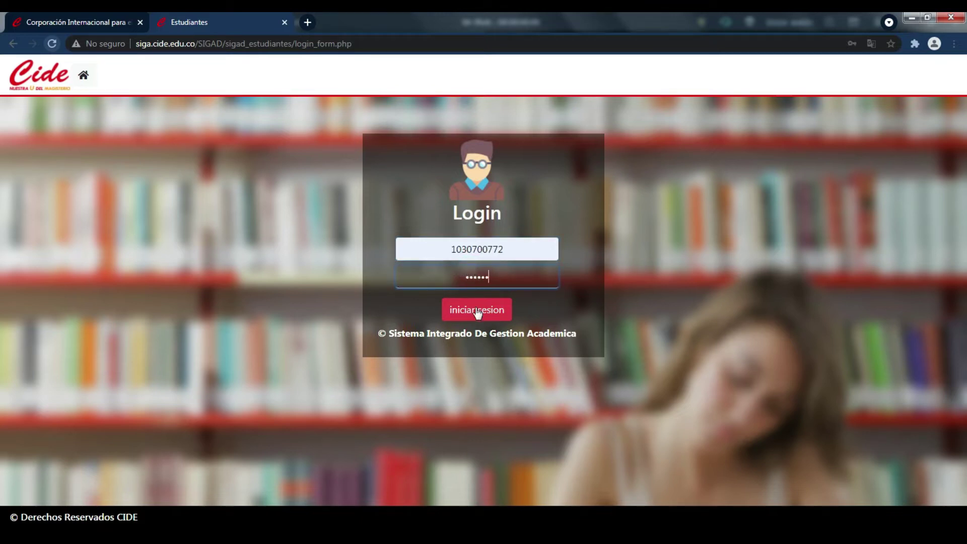
pyautogui.click(478, 310)
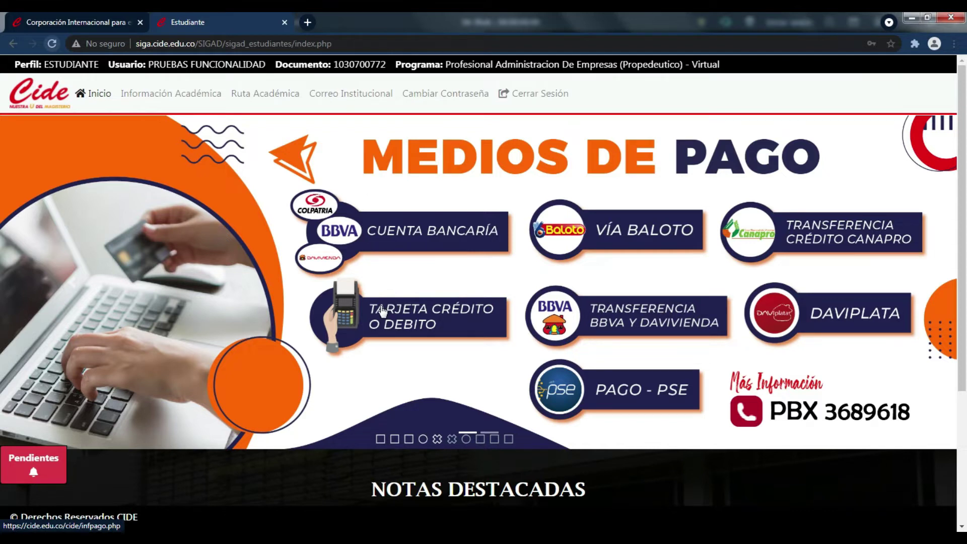
# - Open the PRE INSCRIPCIÓN page from the Notas Destacadas section and duplicate its browser tab
pyautogui.scroll(-4, 381, 310)
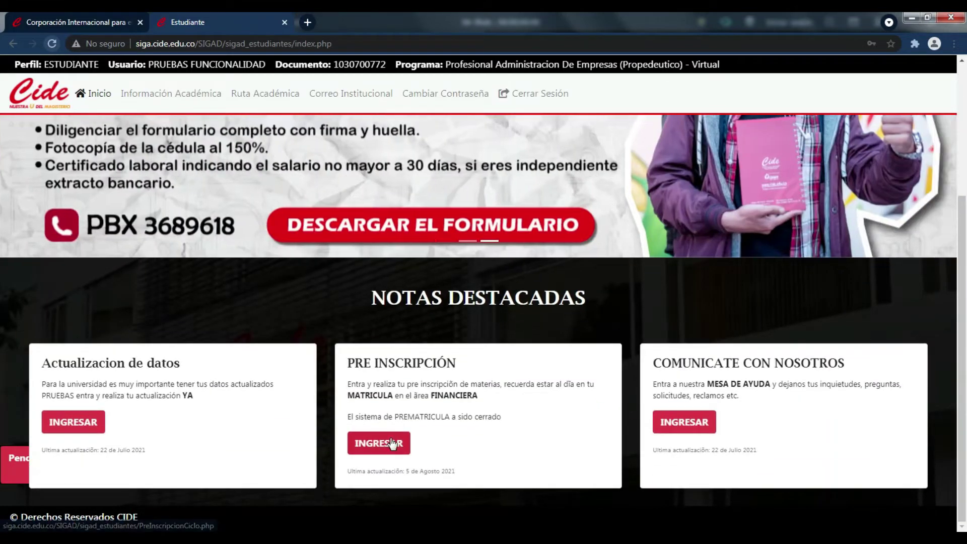
pyautogui.click(382, 447)
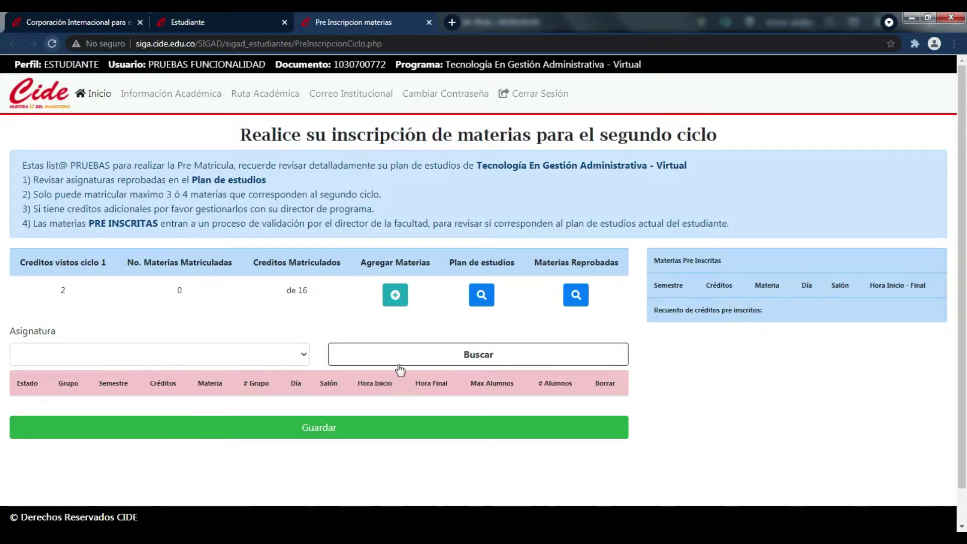
pyautogui.rightClick(481, 298)
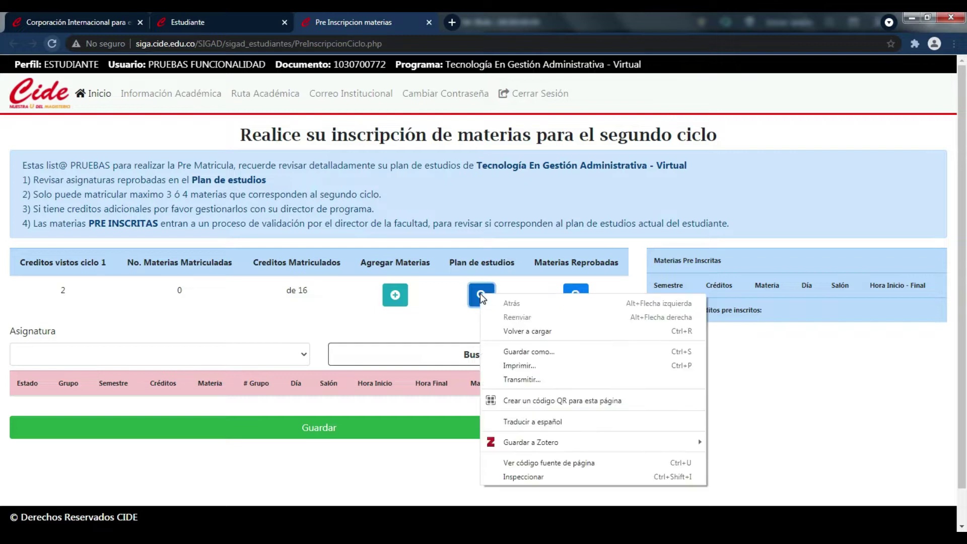
pyautogui.click(444, 315)
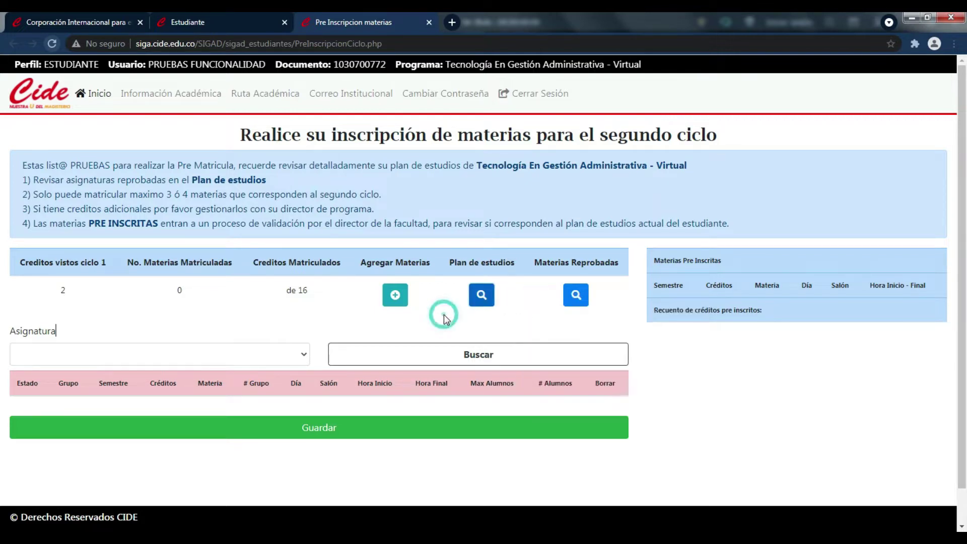
pyautogui.rightClick(362, 24)
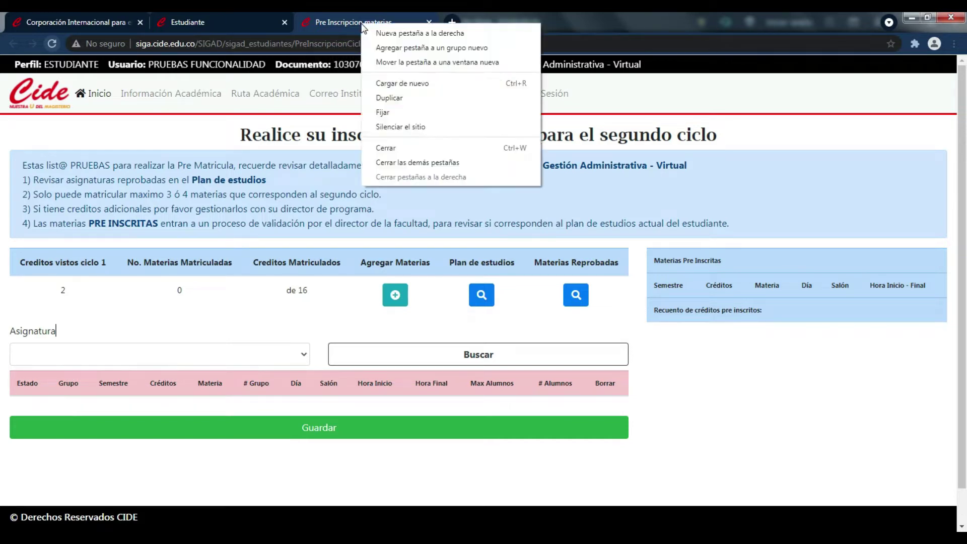
pyautogui.click(390, 99)
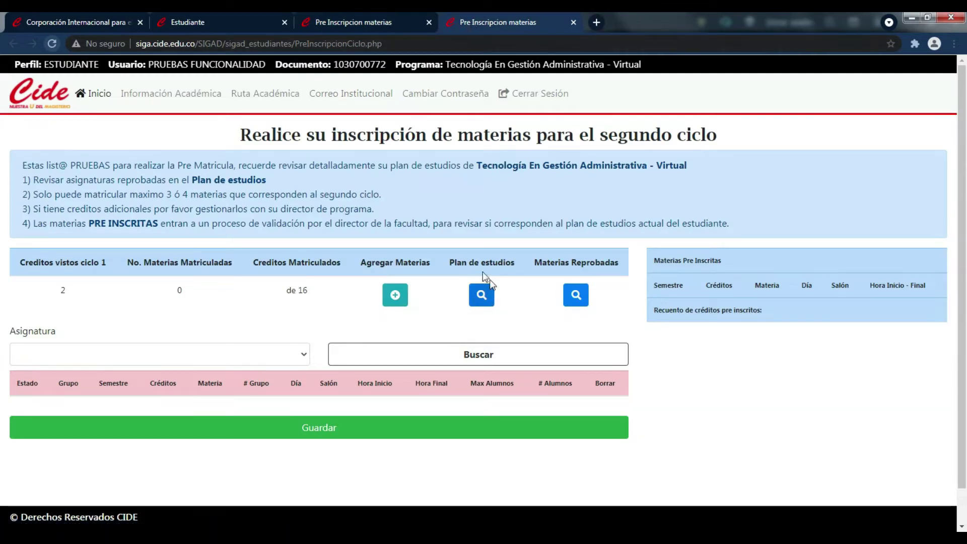
# - In the duplicated tab, display the Plan de estudios for Tecnología En Gestión Administrativa - Virtual and review the first-semester subjects
pyautogui.click(481, 297)
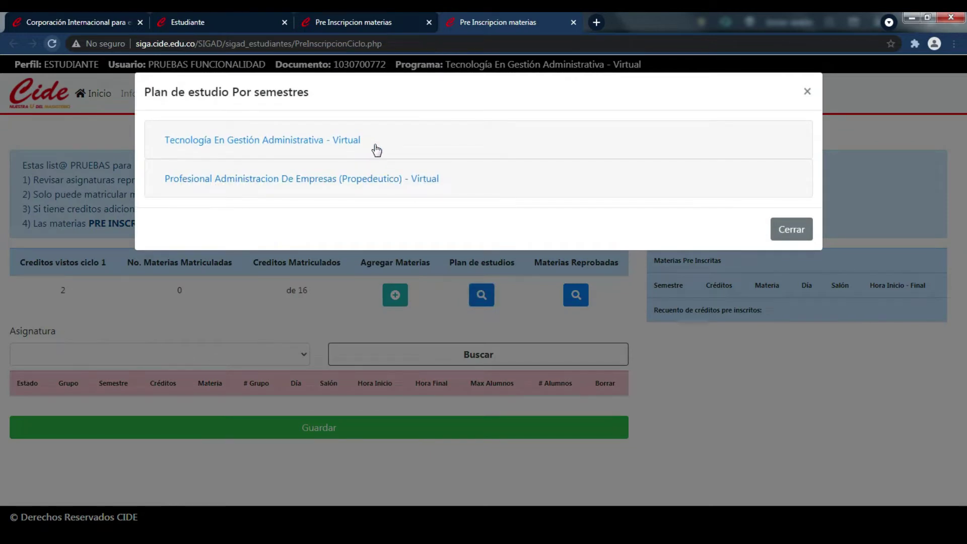
pyautogui.click(361, 142)
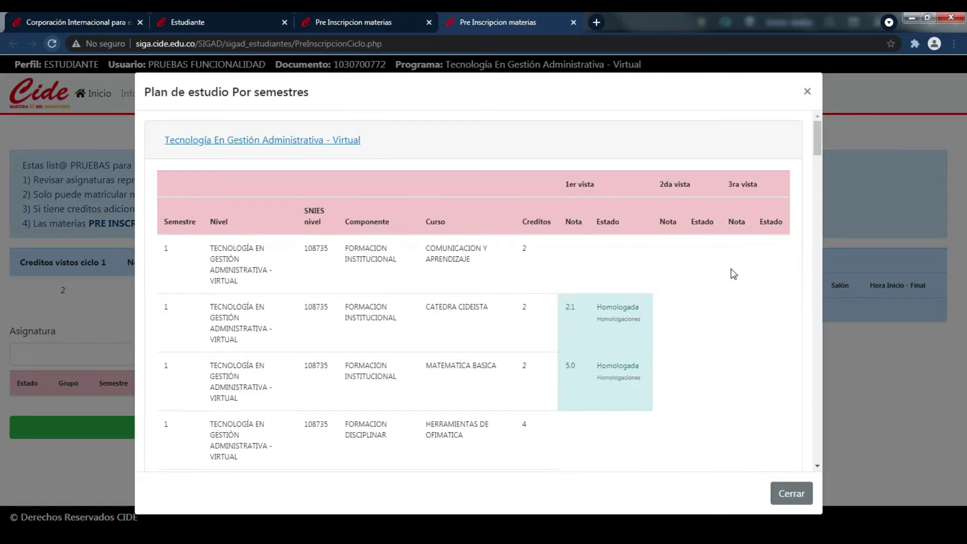
pyautogui.scroll(-2, 685, 281)
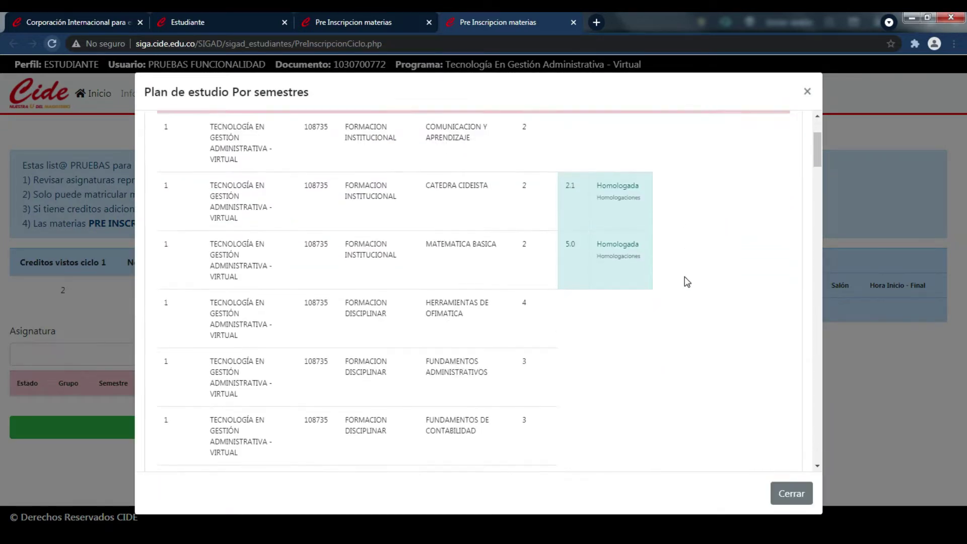
pyautogui.scroll(-1, 687, 281)
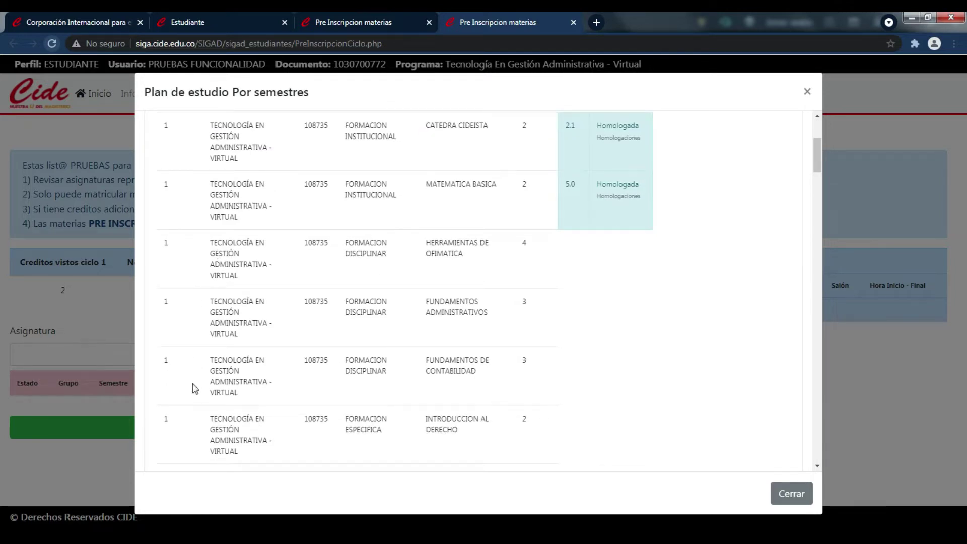
pyautogui.scroll(-1, 188, 408)
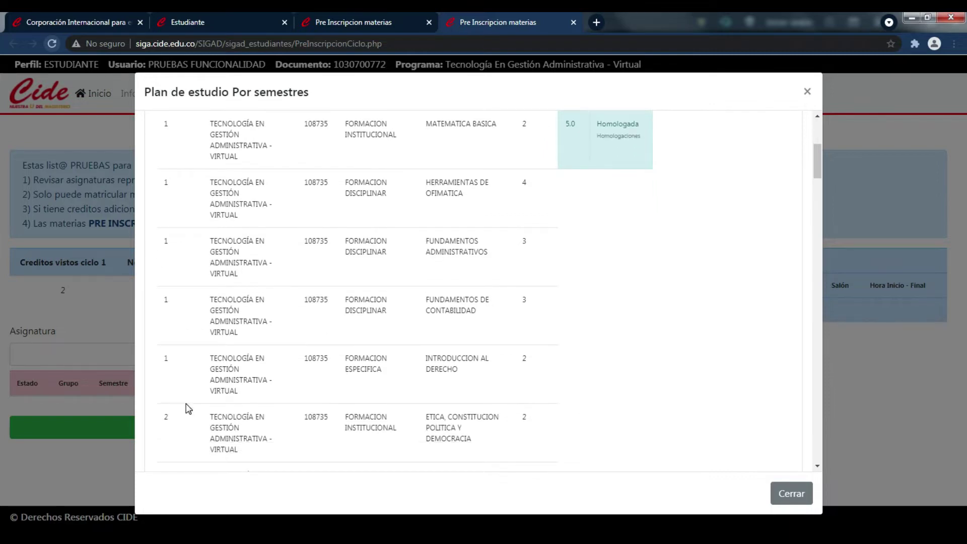
pyautogui.scroll(4, 188, 408)
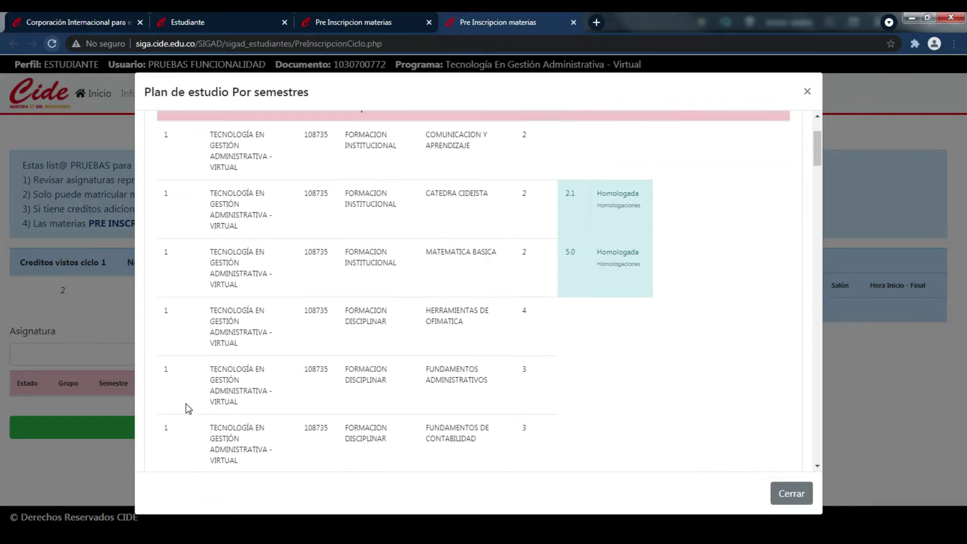
# - Return to the original Pre Inscripcion tab, choose to add subjects and show the list of available subjects
pyautogui.click(356, 23)
pyautogui.click(400, 297)
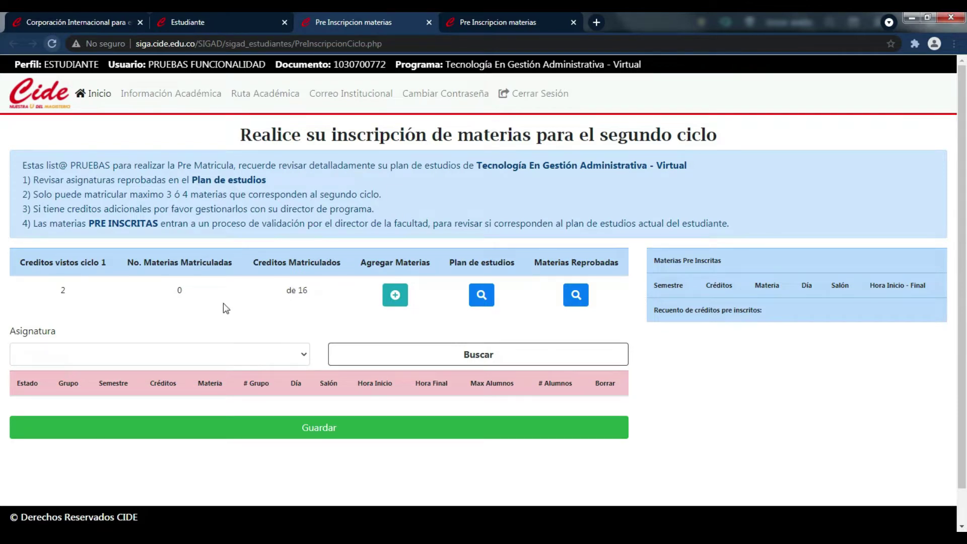
pyautogui.scroll(-1, 318, 360)
pyautogui.click(305, 319)
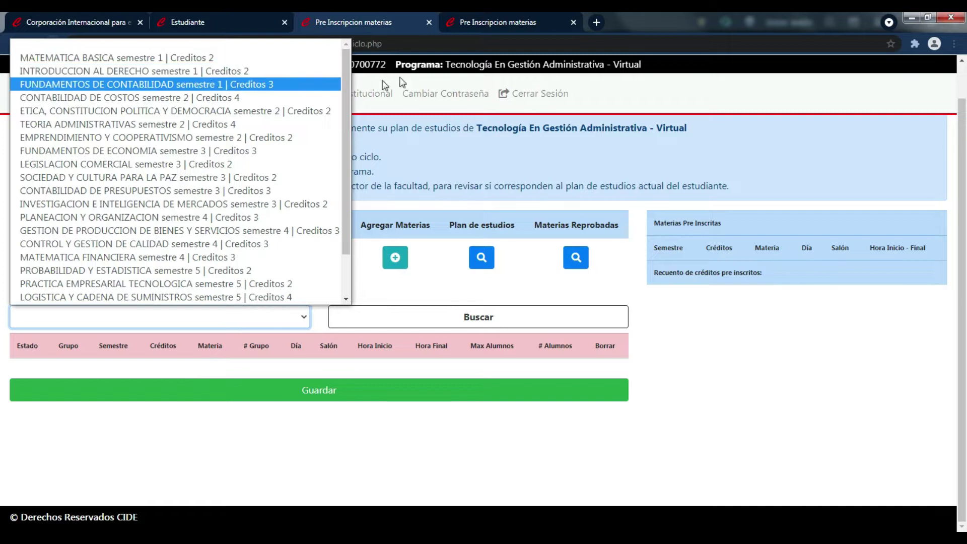
# - Check the study plan in the duplicated tab for pending first-semester subjects such as Introducción al Derecho and Fundamentos de Contabilidad
pyautogui.click(492, 14)
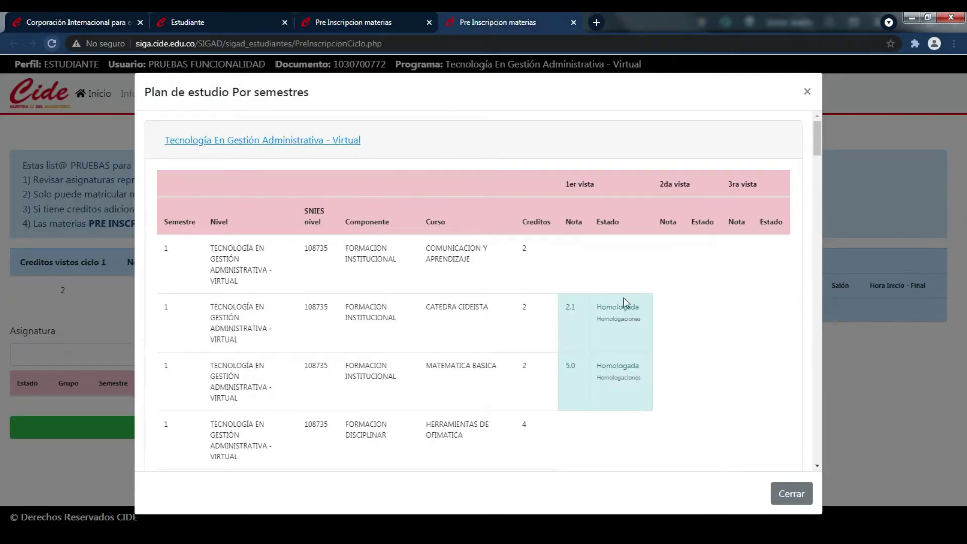
pyautogui.scroll(-1, 636, 305)
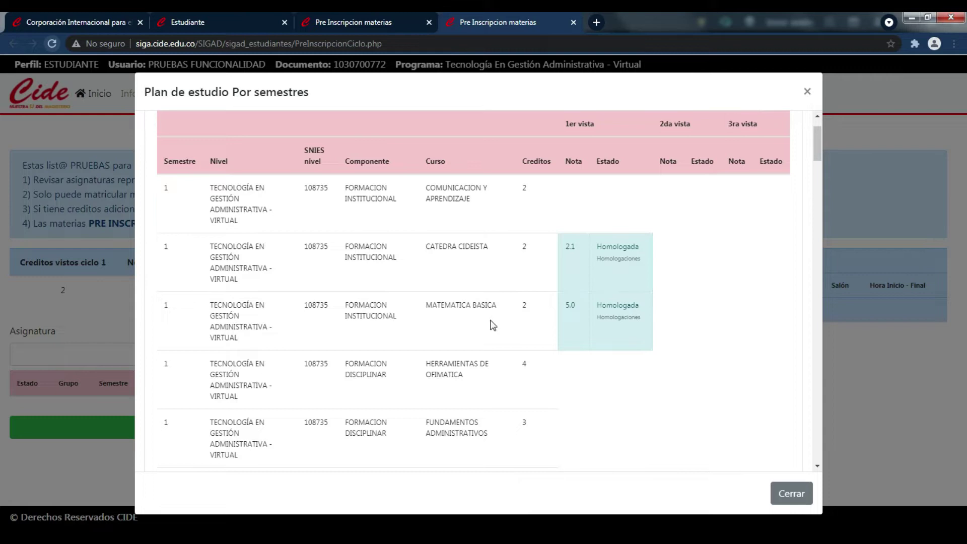
pyautogui.scroll(-1, 565, 343)
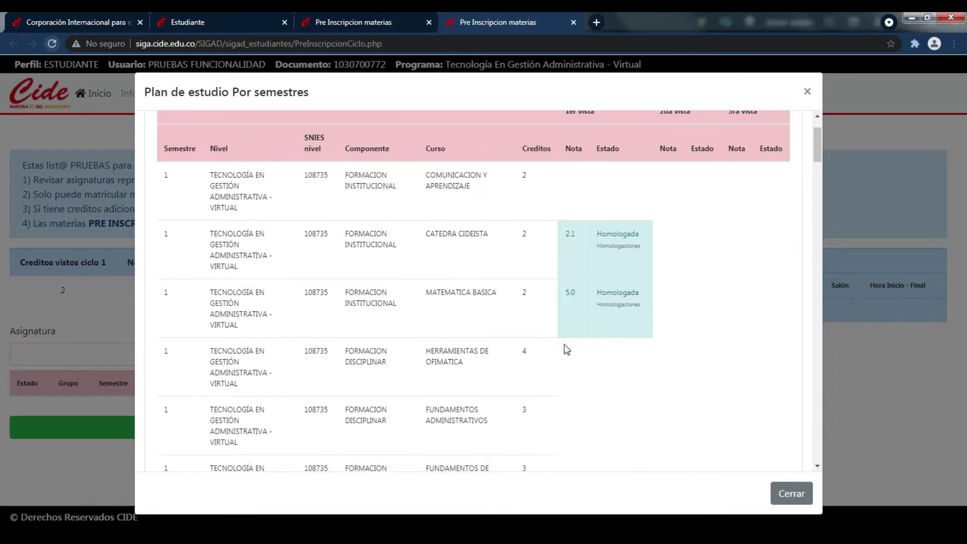
pyautogui.scroll(-2, 564, 344)
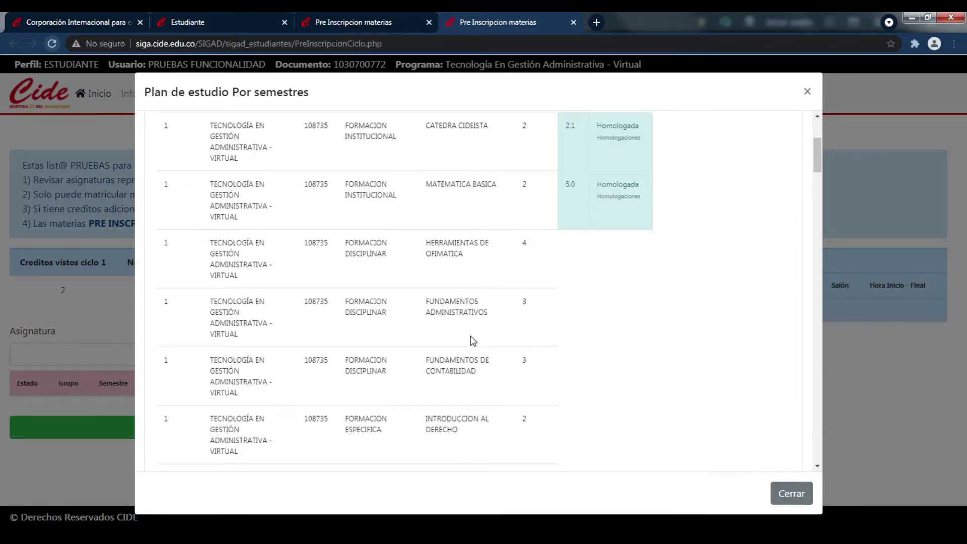
pyautogui.moveTo(467, 432); pyautogui.dragTo(420, 416)
pyautogui.moveTo(485, 376); pyautogui.dragTo(425, 362)
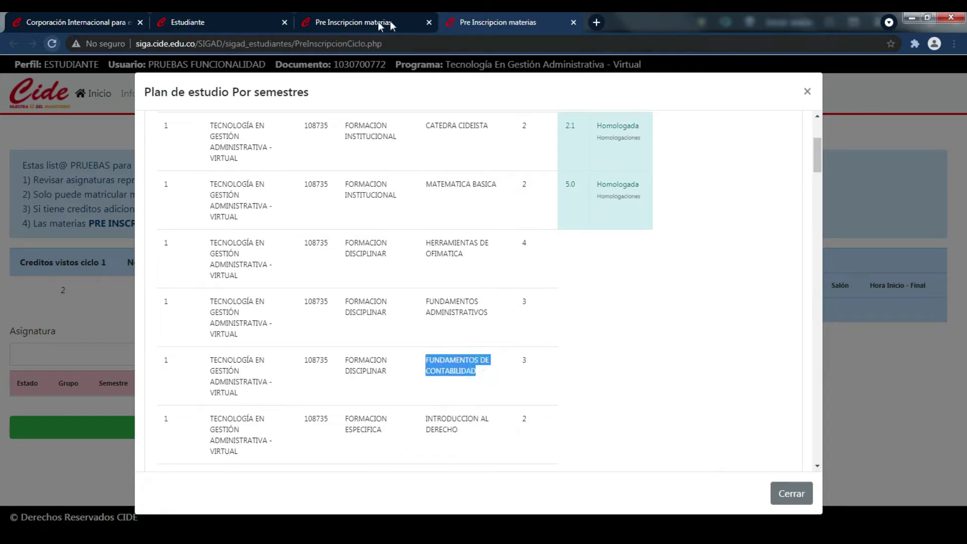
# - Back in the original enrolment tab, choose INTRODUCCION AL DERECHO semestre 1 as the subject and search for its available groups
pyautogui.click(362, 23)
pyautogui.click(233, 315)
pyautogui.click(298, 317)
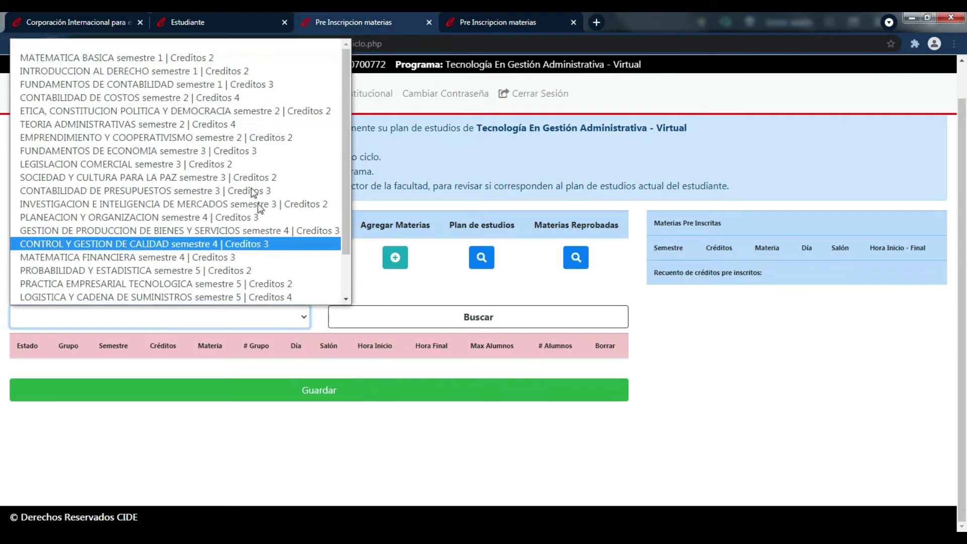
pyautogui.click(182, 75)
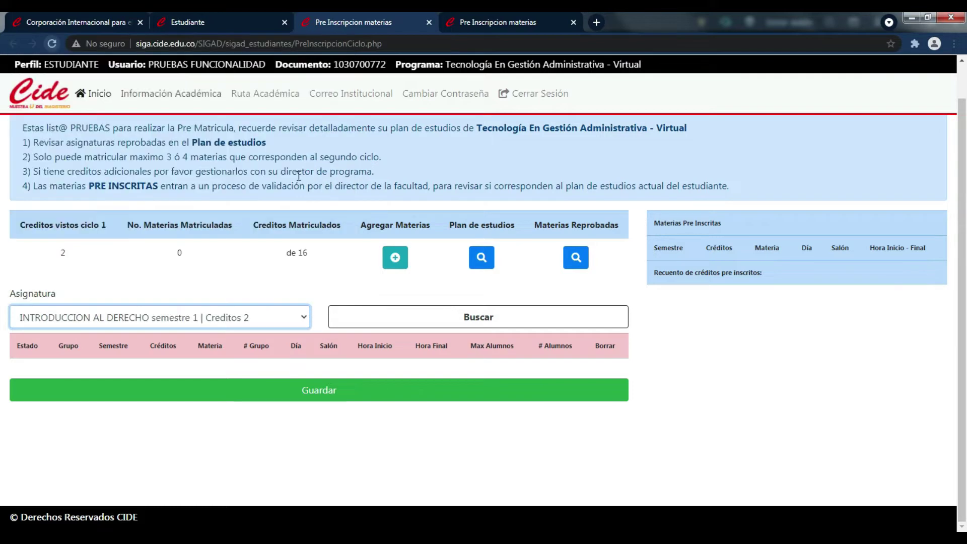
pyautogui.click(436, 327)
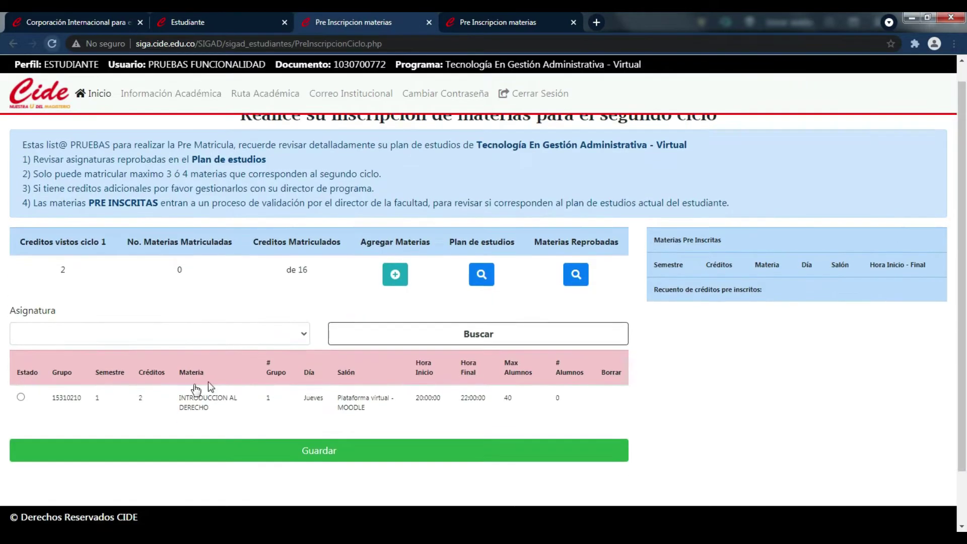
# - Select the Thursday 20:00 to 22:00 group of INTRODUCCION AL DERECHO, save the pre-enrolment and accept the confirmation
pyautogui.scroll(-1, 208, 382)
pyautogui.click(21, 336)
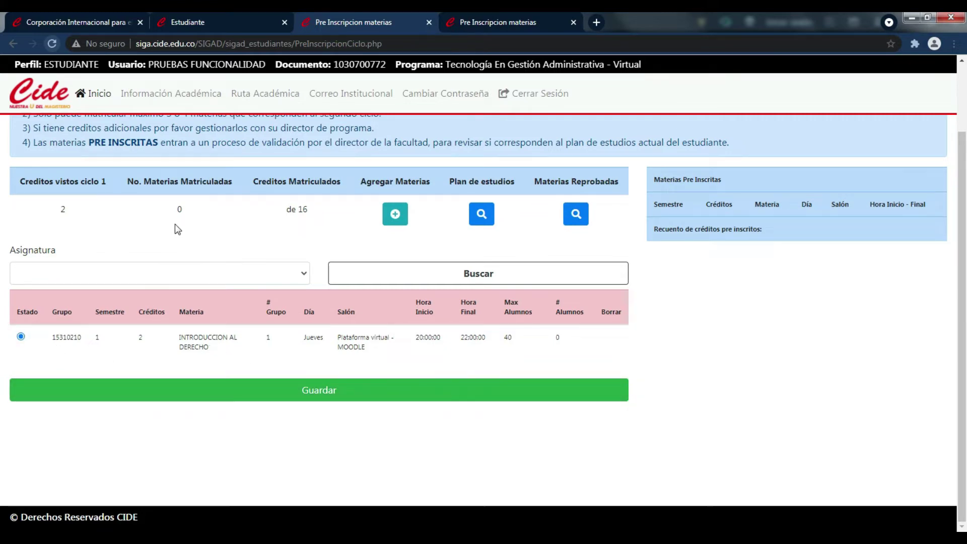
pyautogui.doubleClick(193, 214)
pyautogui.doubleClick(184, 209)
pyautogui.click(280, 211)
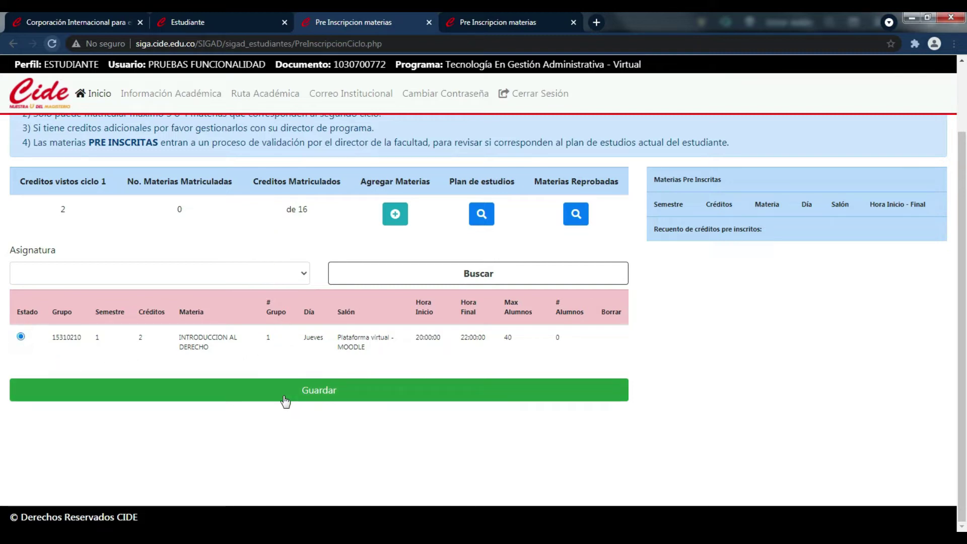
pyautogui.click(338, 393)
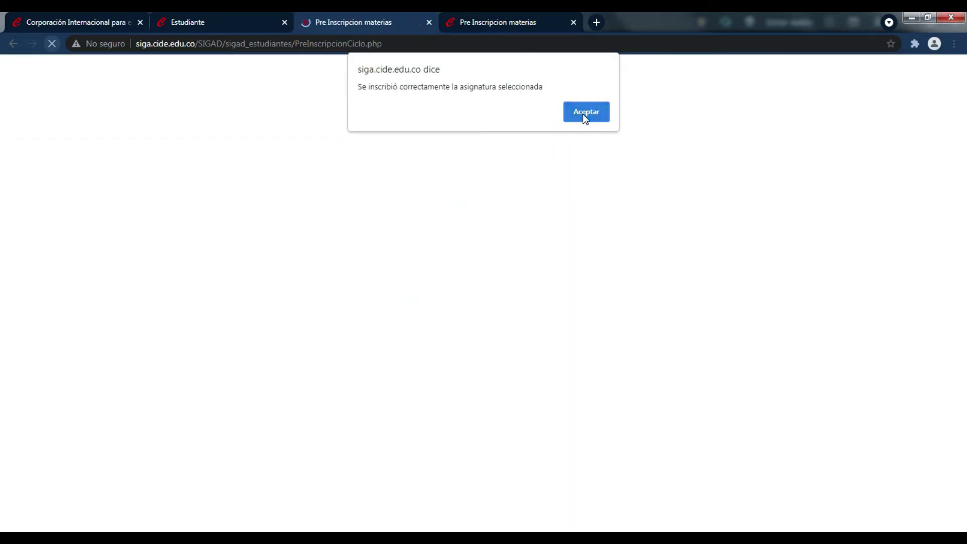
pyautogui.click(584, 113)
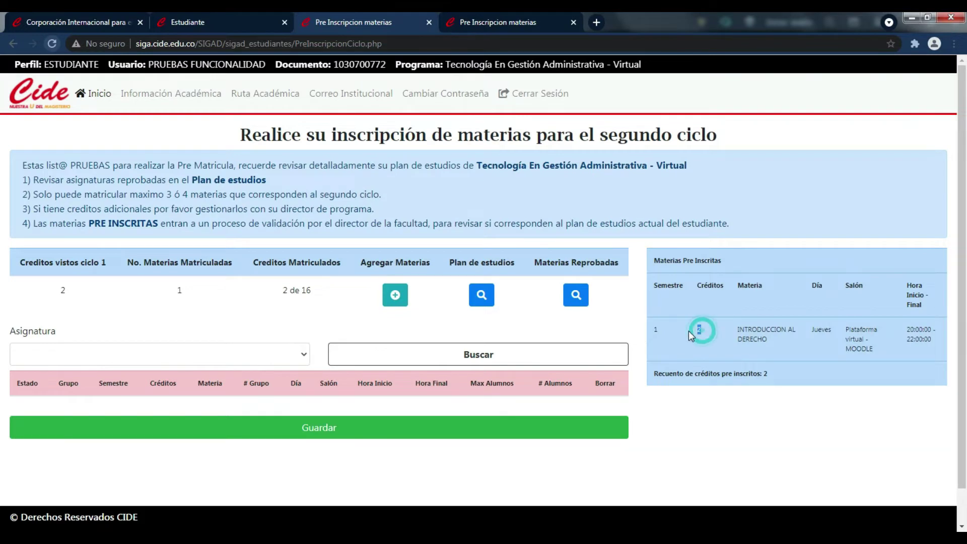
pyautogui.click(188, 293)
pyautogui.click(181, 313)
pyautogui.click(286, 291)
pyautogui.click(274, 317)
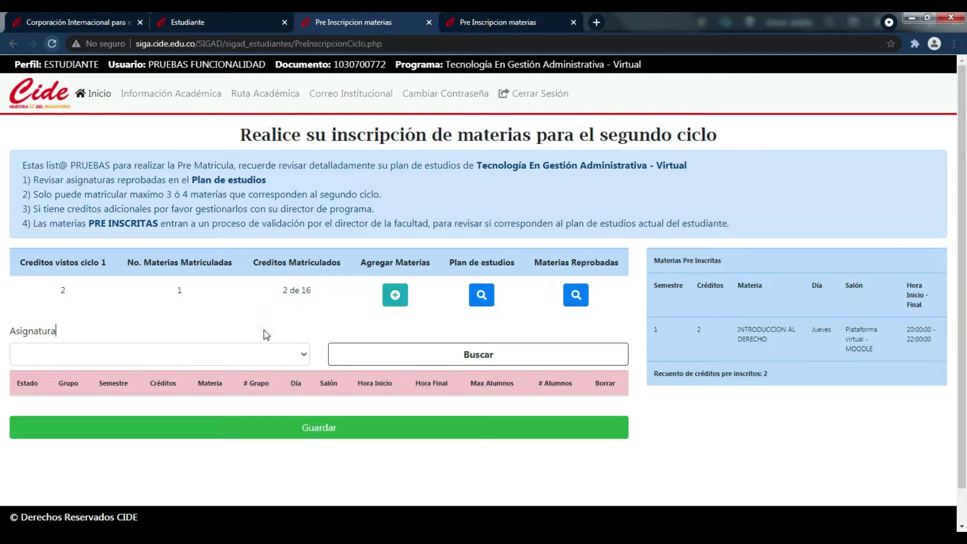
# - Choose FUNDAMENTOS DE CONTABILIDAD semestre 1 as the subject and search for its available groups
pyautogui.click(302, 358)
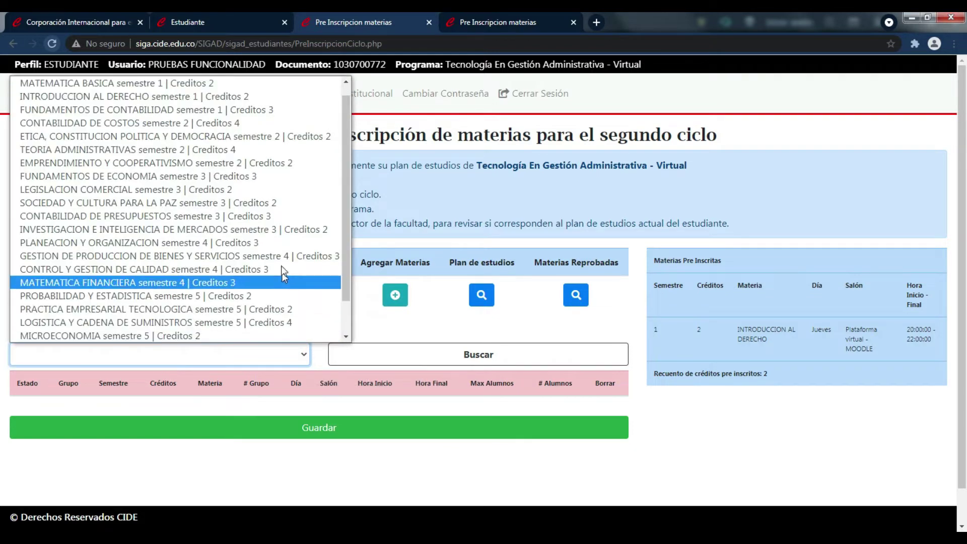
pyautogui.click(208, 111)
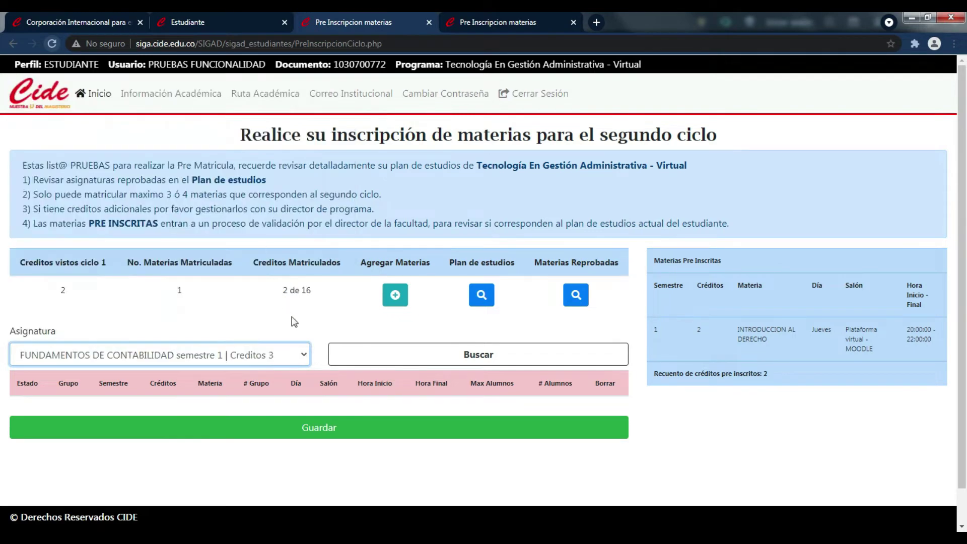
pyautogui.click(365, 355)
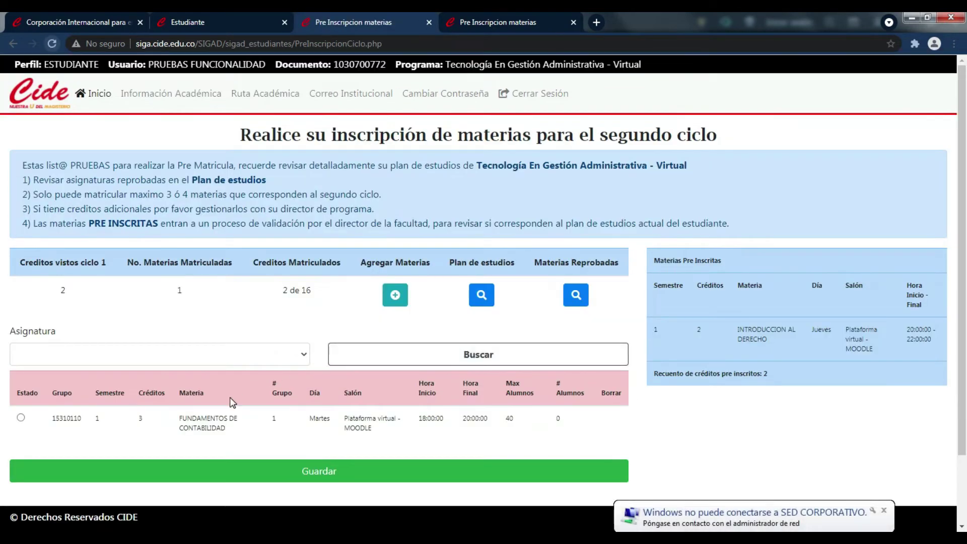
# - Select the Tuesday 18:00 to 20:00 group of FUNDAMENTOS DE CONTABILIDAD, save the pre-enrolment and accept the confirmation
pyautogui.scroll(-2, 90, 396)
pyautogui.click(20, 337)
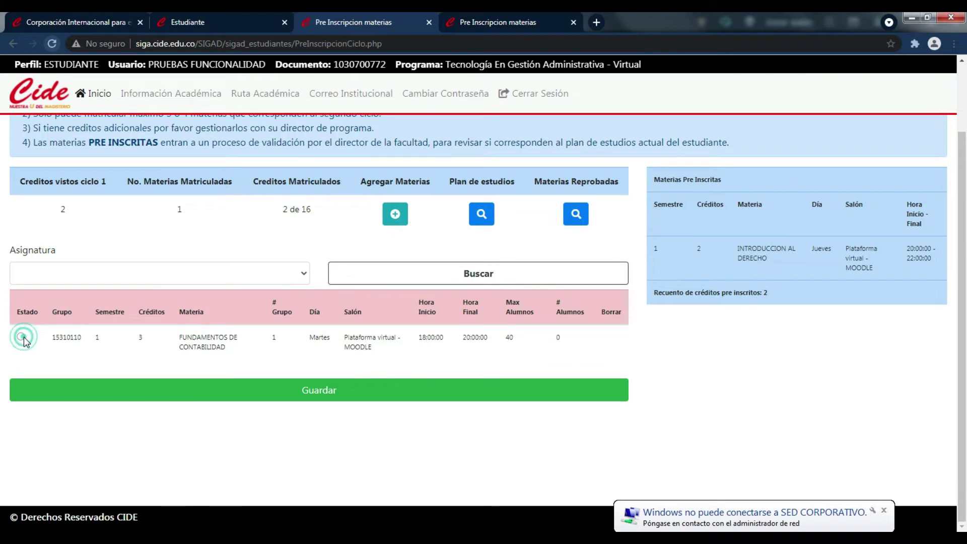
pyautogui.click(364, 395)
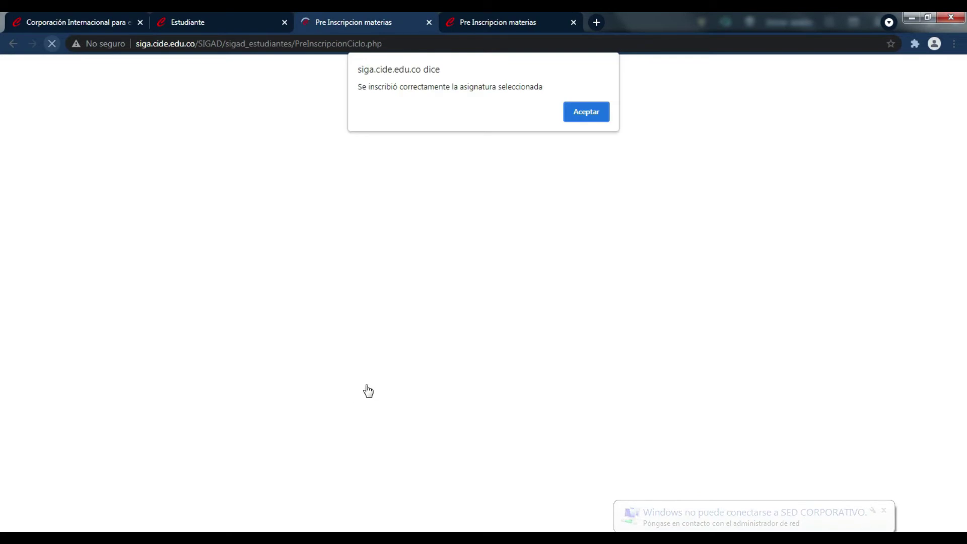
pyautogui.click(585, 117)
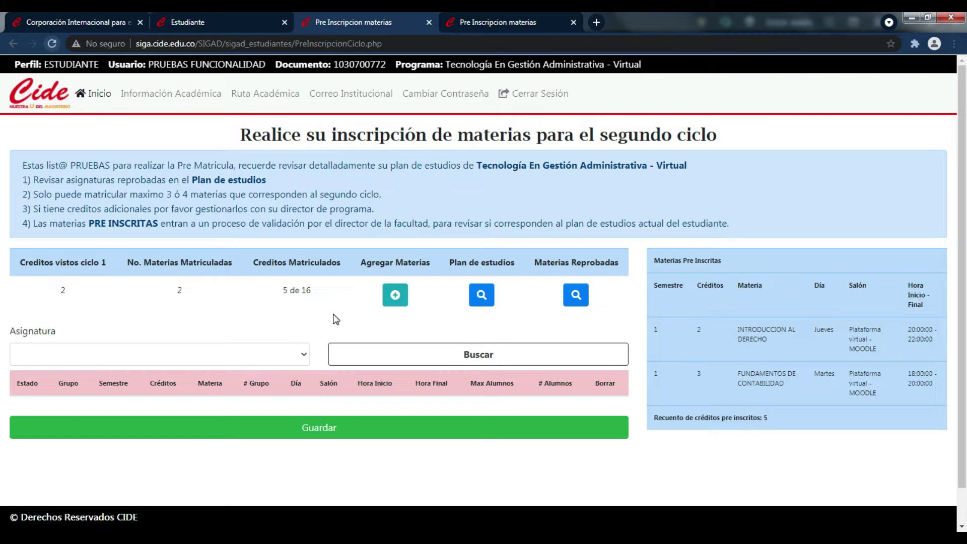
# - Check the enrolled credits and examine the study plan in the duplicated tab for pending second-semester subjects
pyautogui.doubleClick(284, 291)
pyautogui.doubleClick(185, 291)
pyautogui.click(487, 18)
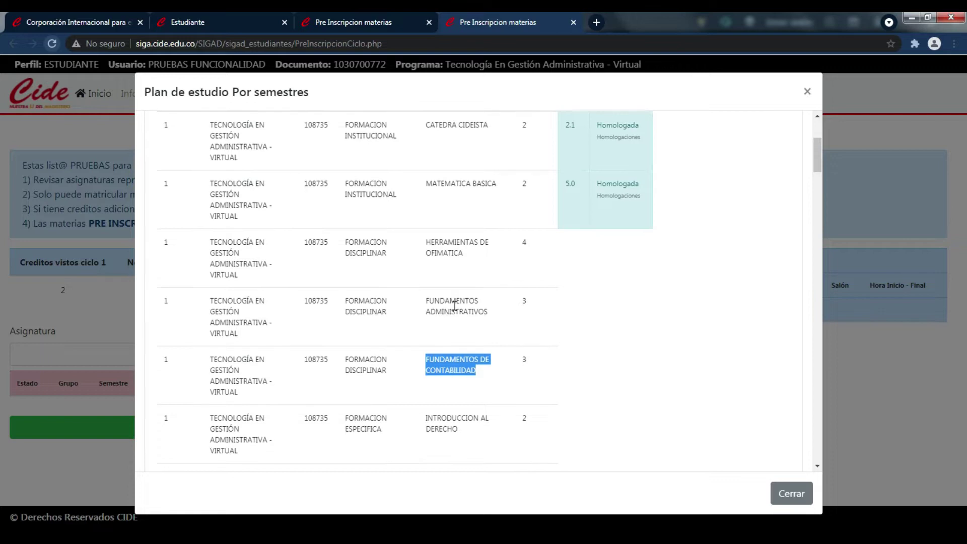
pyautogui.scroll(-4, 455, 306)
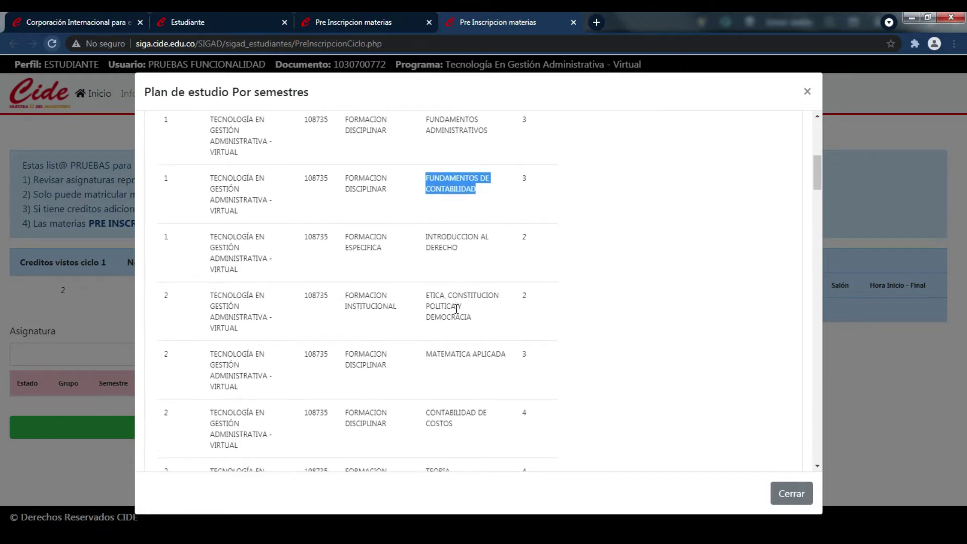
pyautogui.scroll(-3, 456, 298)
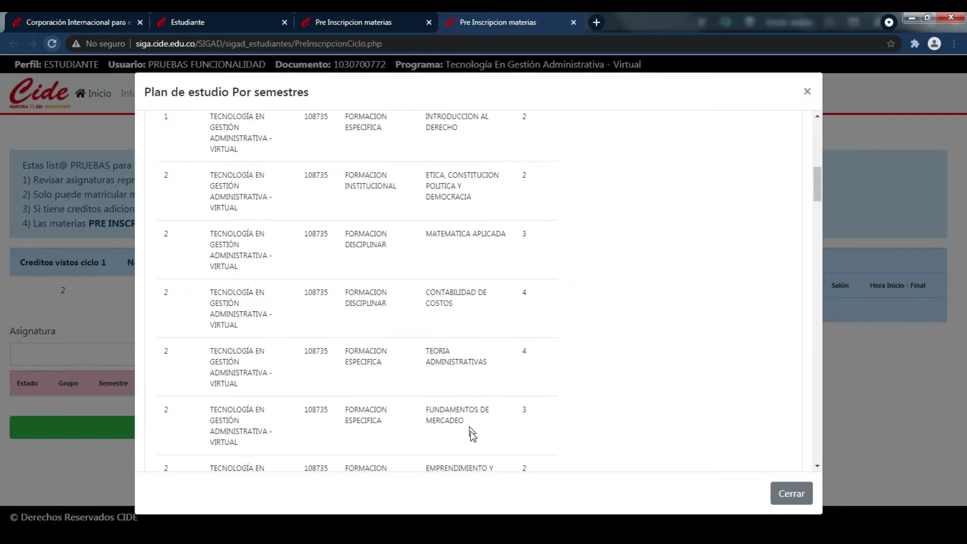
pyautogui.scroll(-1, 488, 443)
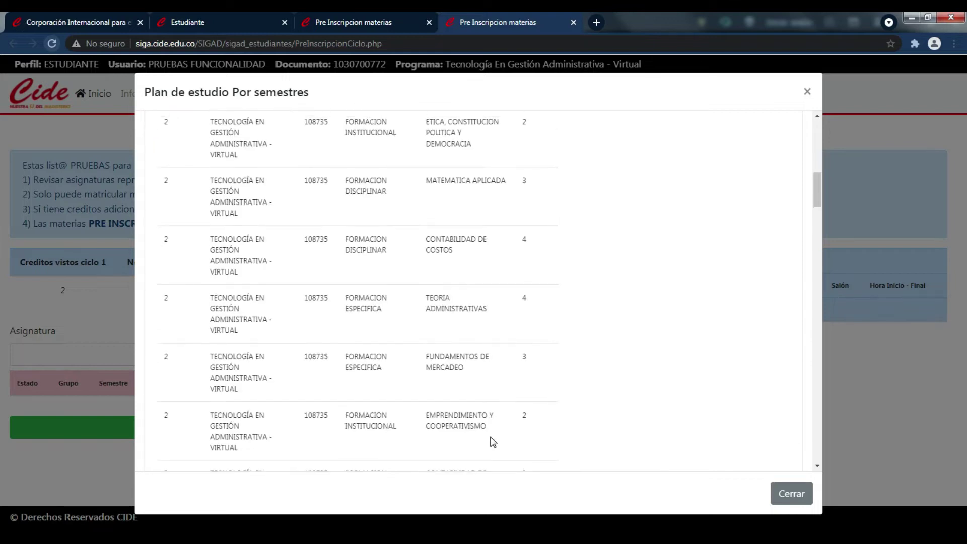
pyautogui.scroll(1, 494, 442)
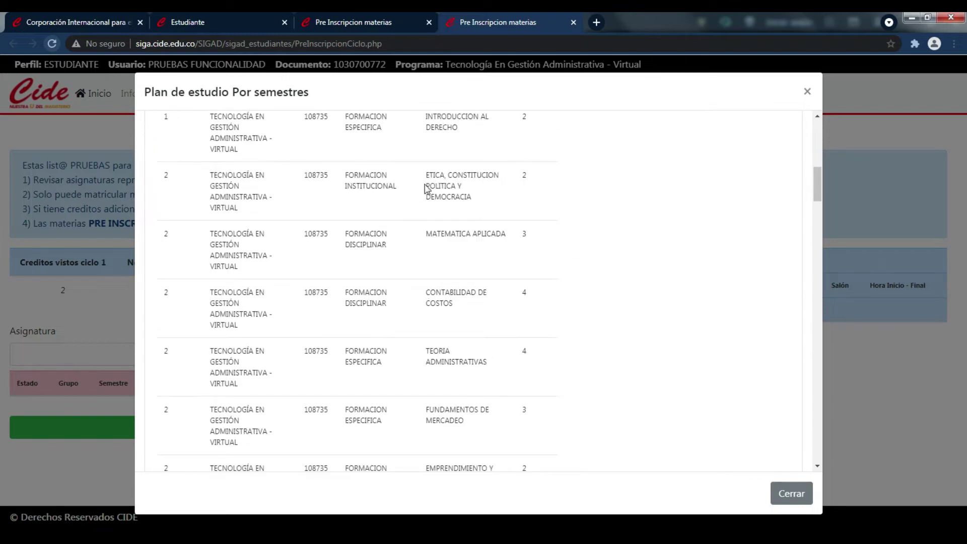
pyautogui.moveTo(429, 175); pyautogui.dragTo(511, 444)
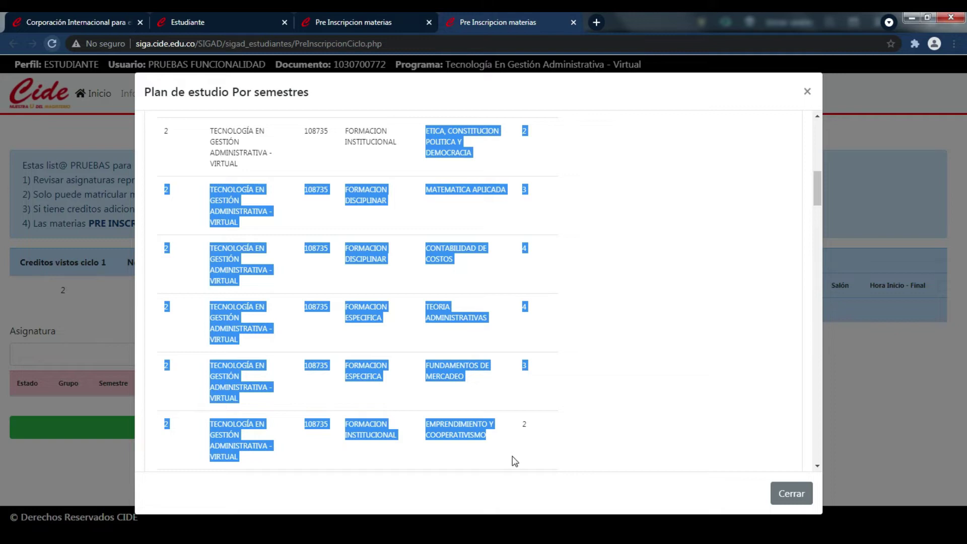
pyautogui.moveTo(510, 466); pyautogui.dragTo(583, 352)
pyautogui.scroll(3, 582, 351)
pyautogui.scroll(-1, 582, 351)
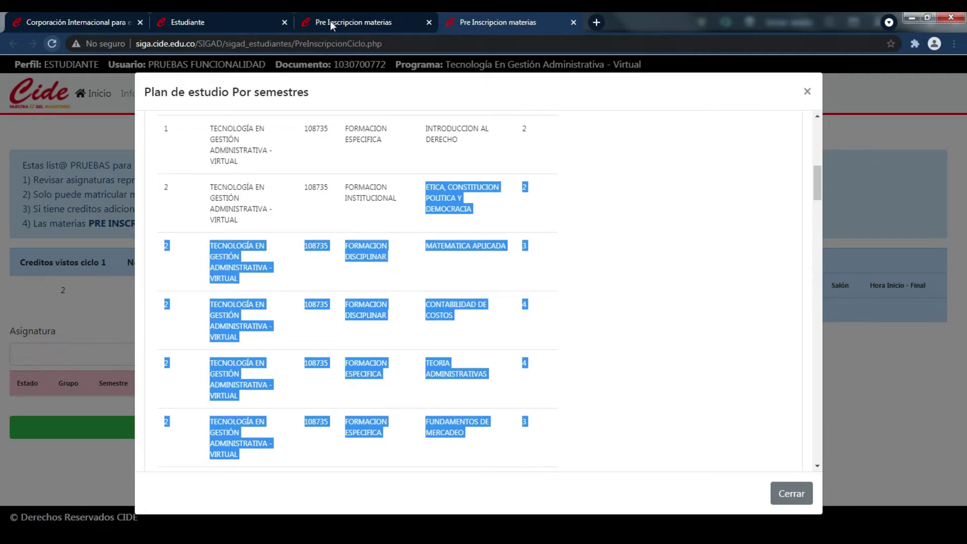
# - Back in the original enrolment tab, choose ETICA, CONSTITUCION POLITICA Y DEMOCRACIA semestre 2 and search for its available groups
pyautogui.click(356, 22)
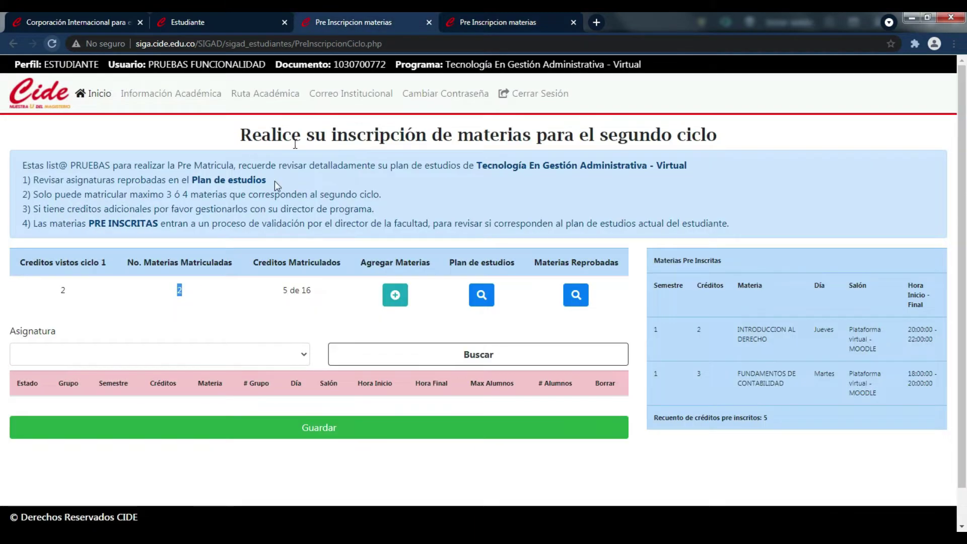
pyautogui.click(304, 362)
pyautogui.scroll(-1, 302, 302)
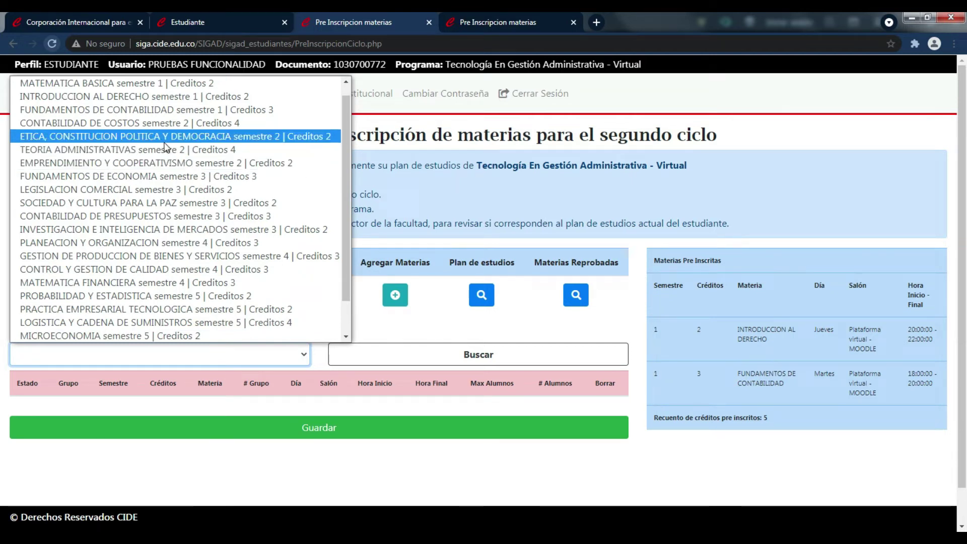
pyautogui.click(138, 139)
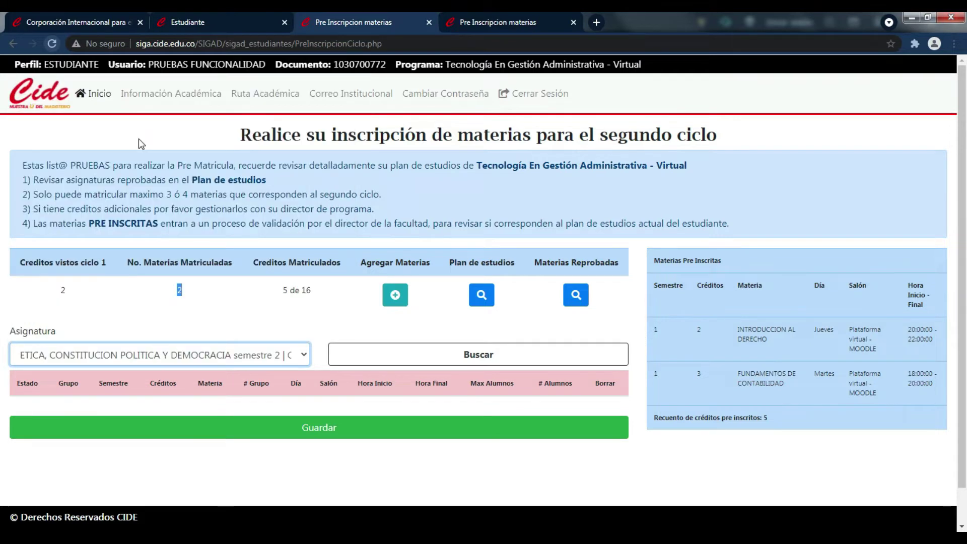
pyautogui.click(481, 295)
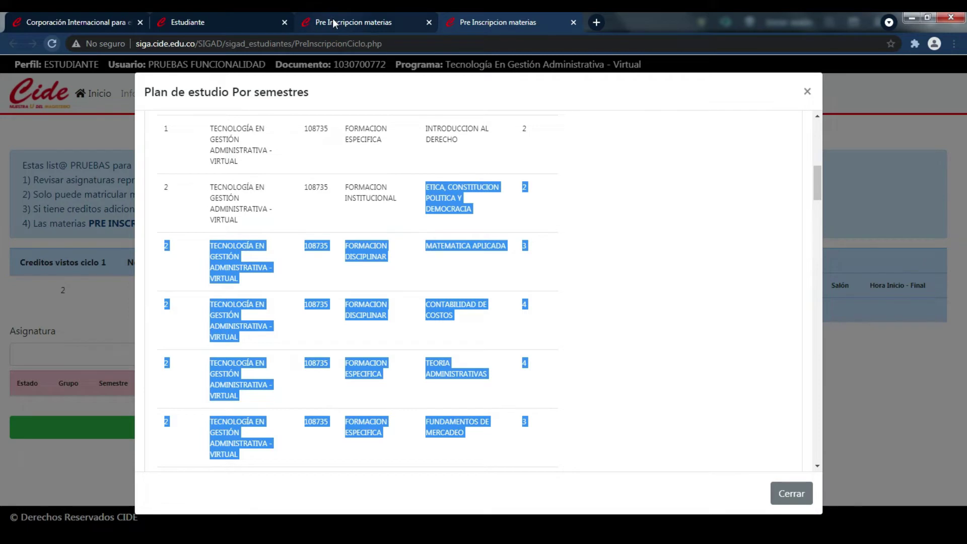
pyautogui.click(323, 65)
pyautogui.click(392, 361)
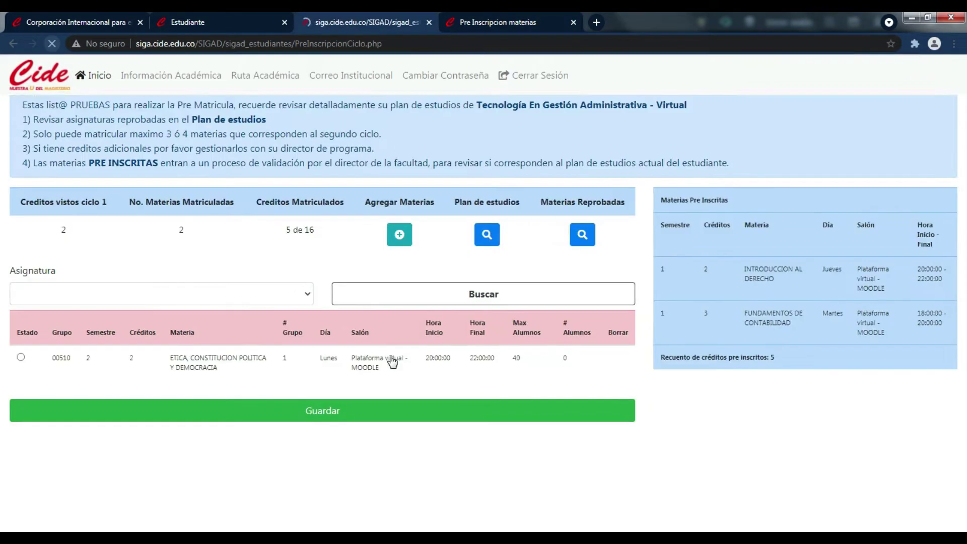
# - Select the Monday 20:00 to 22:00 group of ETICA, CONSTITUCION POLITICA Y DEMOCRACIA, save the pre-enrolment and accept the confirmation
pyautogui.scroll(-2, 75, 351)
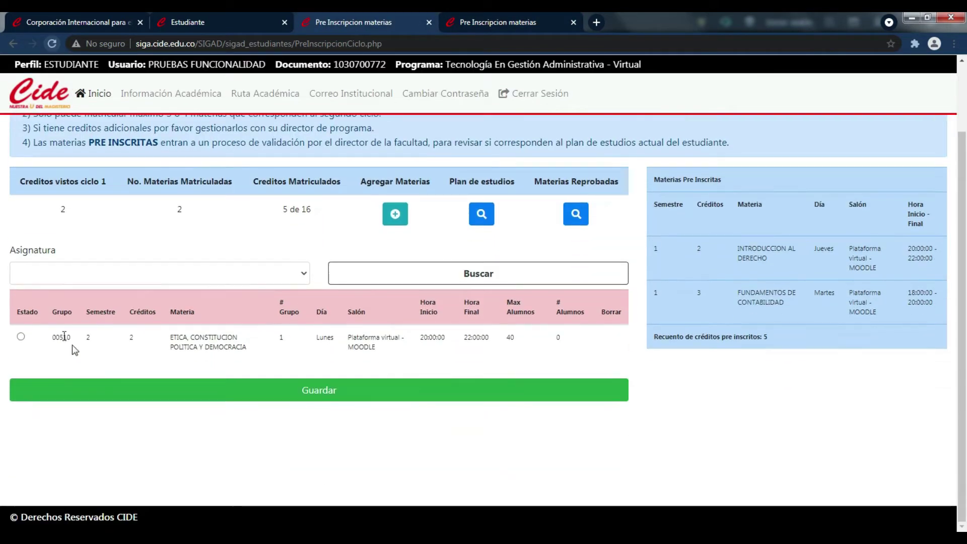
pyautogui.click(20, 337)
pyautogui.click(332, 391)
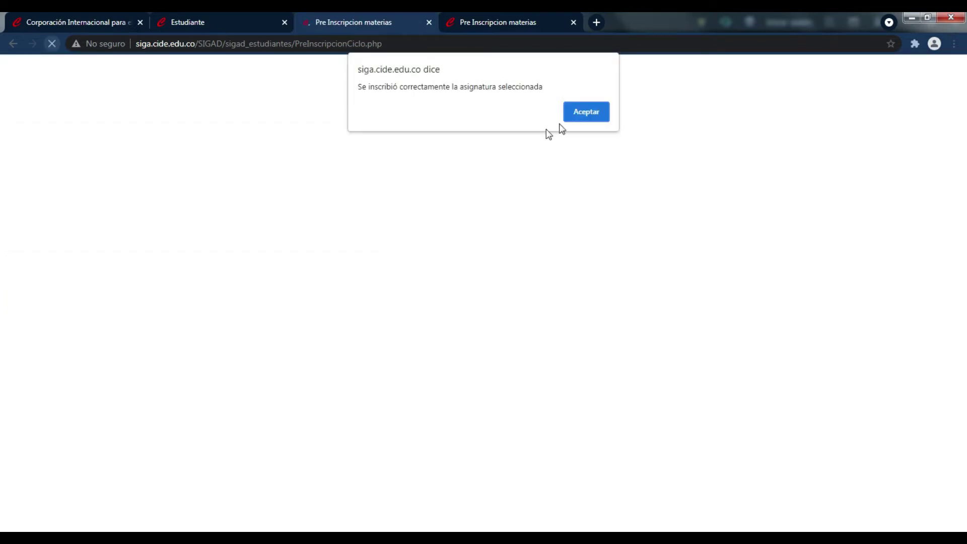
pyautogui.click(582, 109)
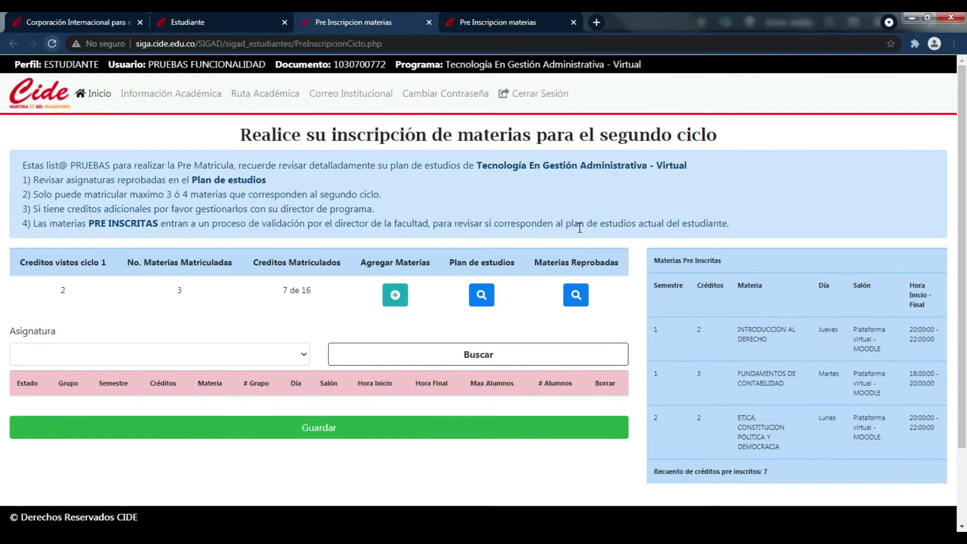
# - Consult the study plan again, choose TEORIA ADMINISTRATIVAS semestre 2 in the original enrolment tab and search for its groups
pyautogui.scroll(-1, 681, 383)
pyautogui.doubleClick(285, 230)
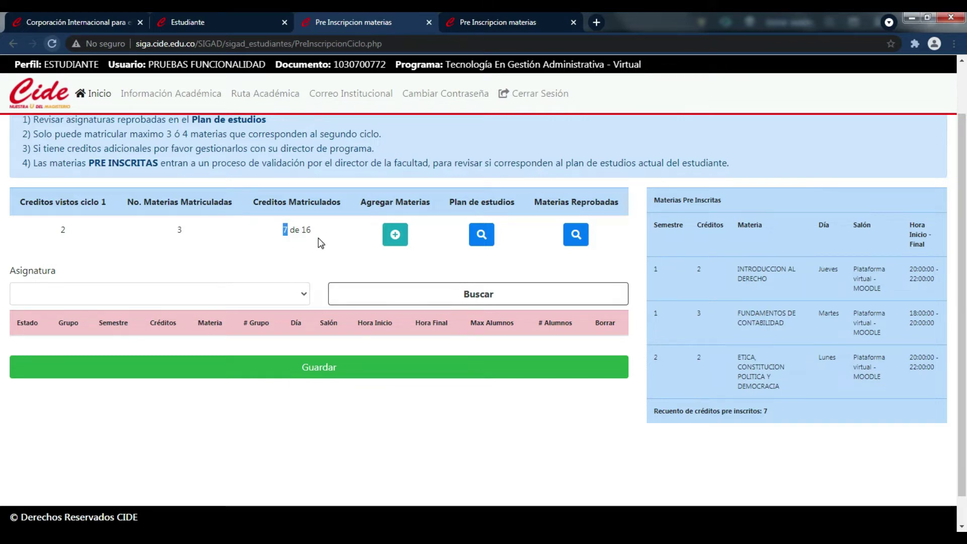
pyautogui.click(470, 22)
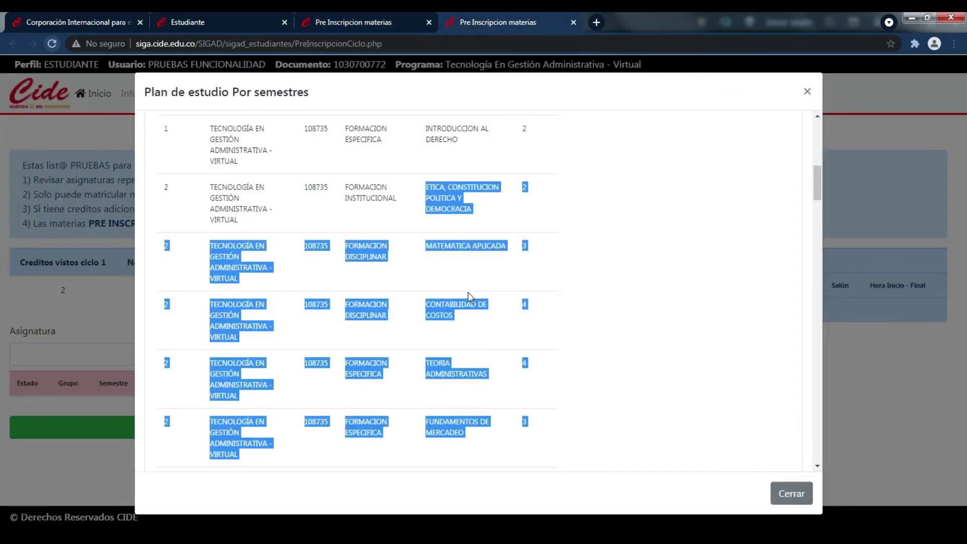
pyautogui.click(371, 25)
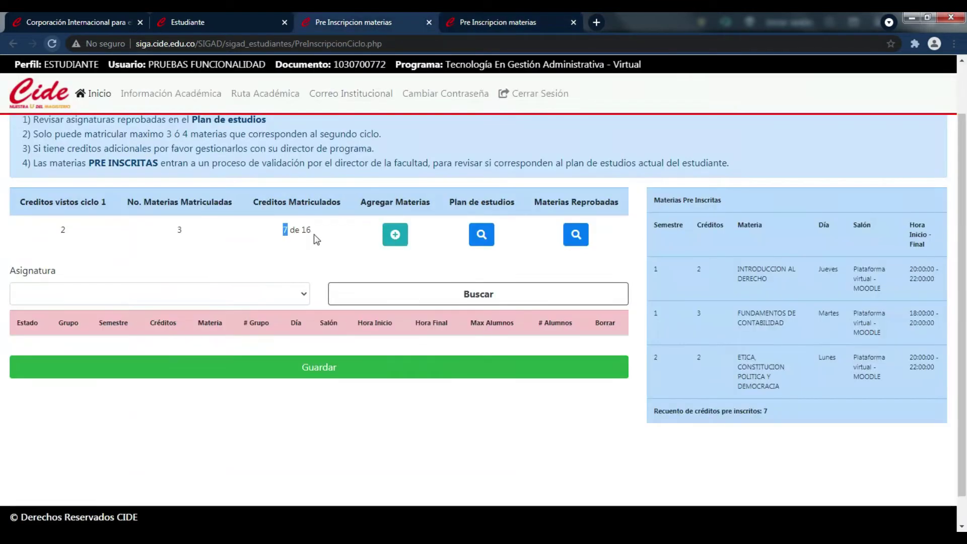
pyautogui.click(293, 295)
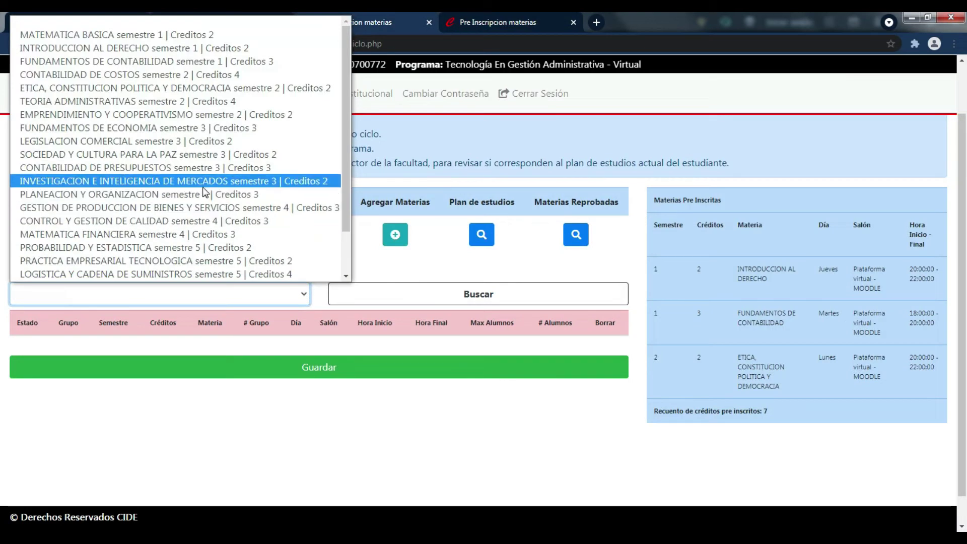
pyautogui.click(148, 102)
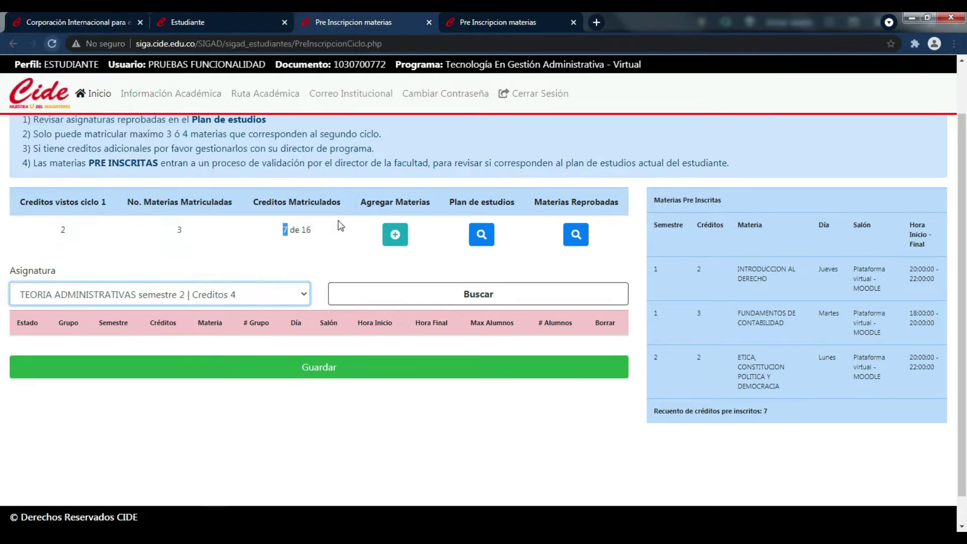
pyautogui.click(498, 33)
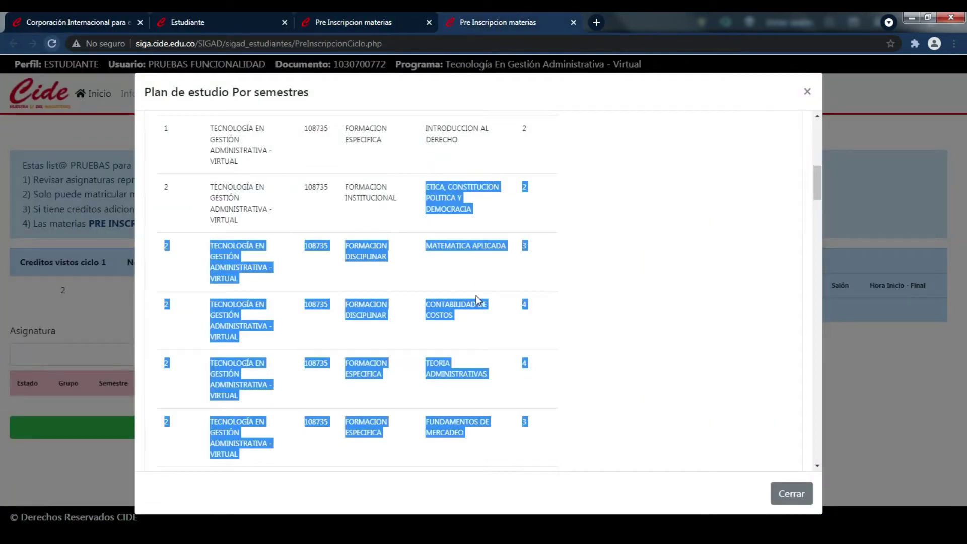
pyautogui.click(328, 17)
pyautogui.click(356, 295)
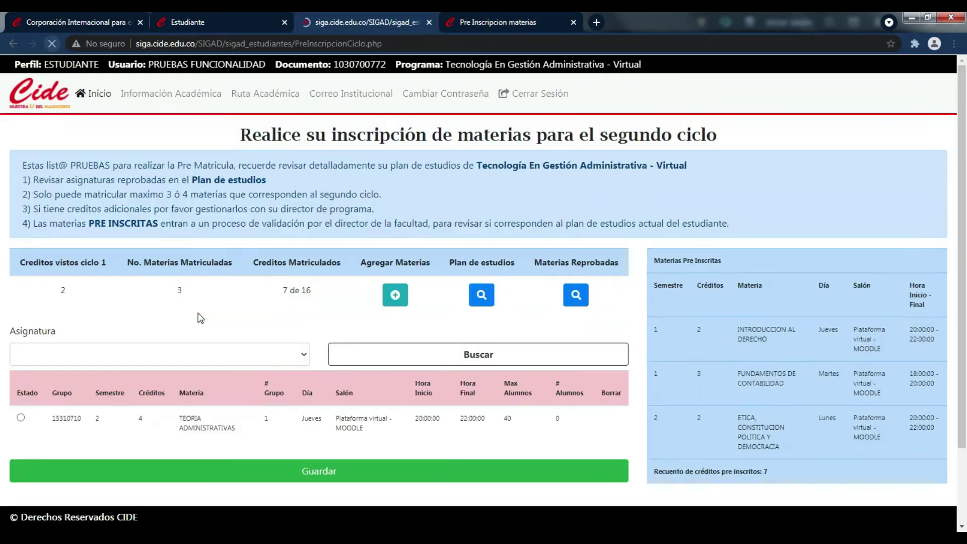
# - Select the Thursday 20:00 to 22:00 group of TEORIA ADMINISTRATIVAS, save the pre-enrolment and accept the confirmation
pyautogui.scroll(-2, 75, 370)
pyautogui.click(20, 326)
pyautogui.click(341, 382)
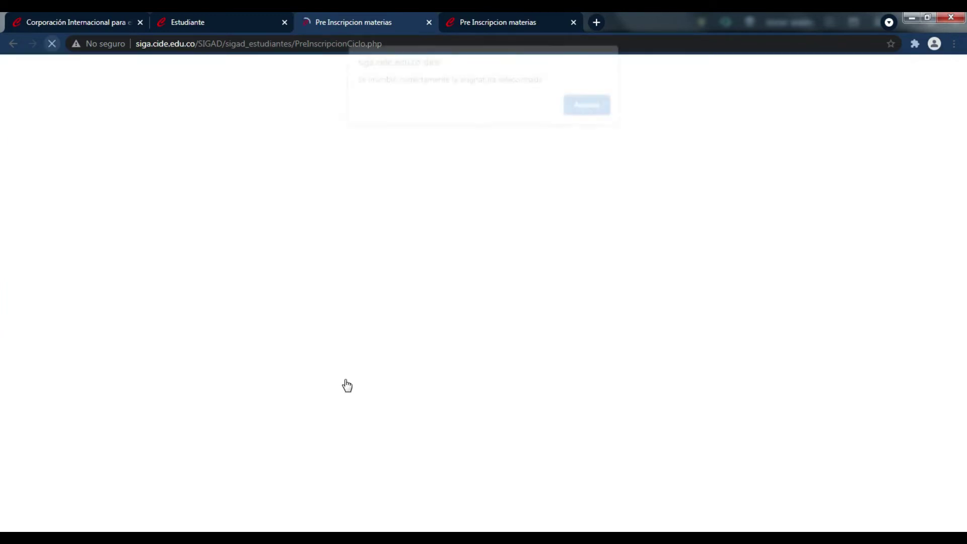
pyautogui.click(587, 116)
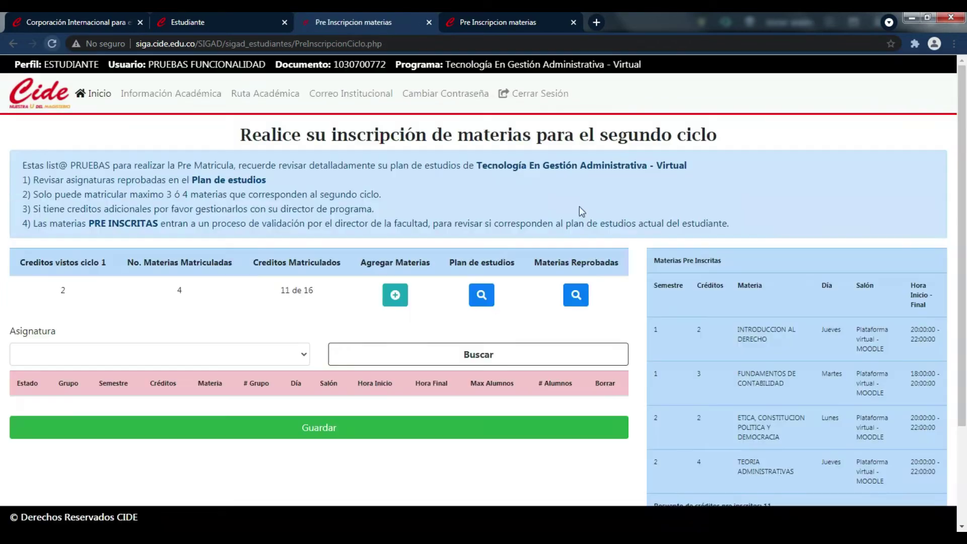
# - Check the pre-enrolled subjects, choose EMPRENDIMIENTO Y COOPERATIVISMO semestre 2 as the subject and search for its available groups
pyautogui.scroll(-3, 630, 339)
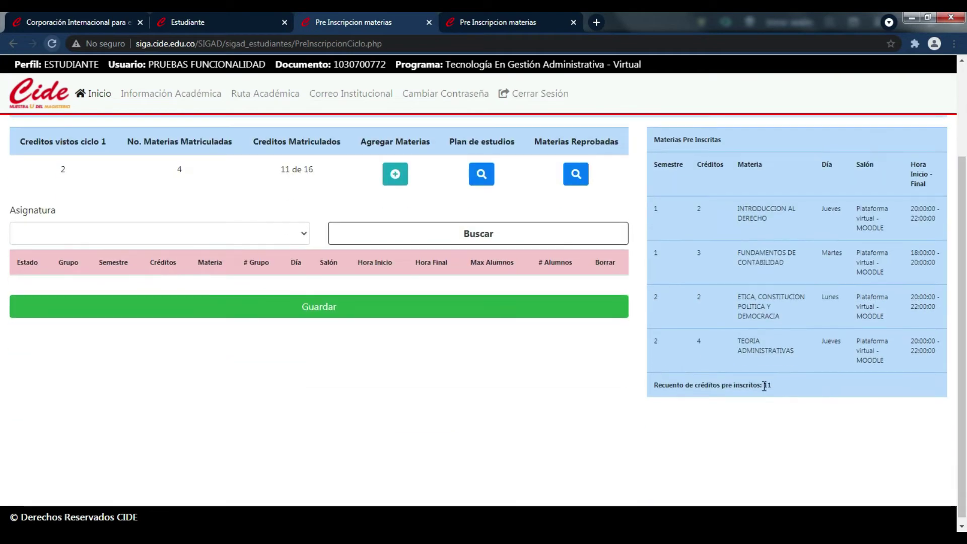
pyautogui.click(503, 28)
pyautogui.click(388, 26)
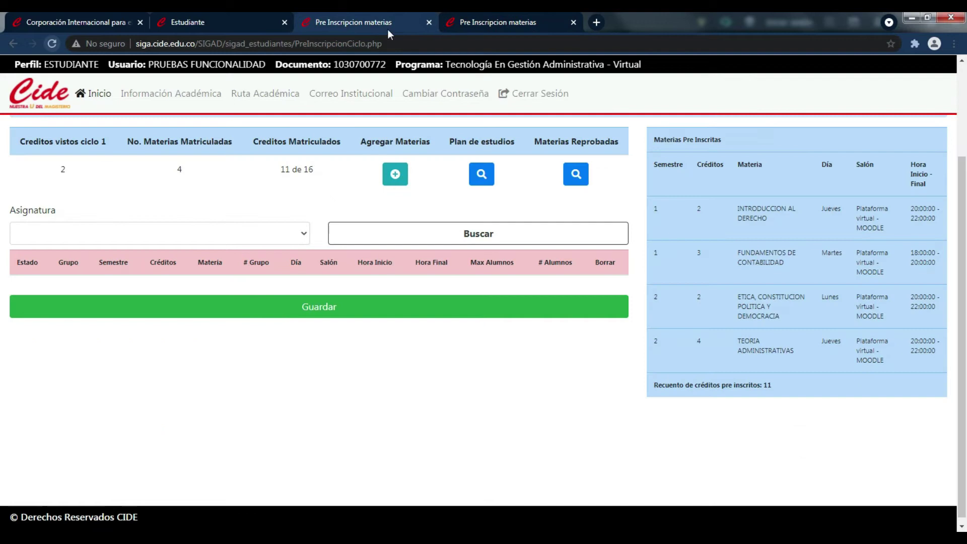
pyautogui.click(306, 234)
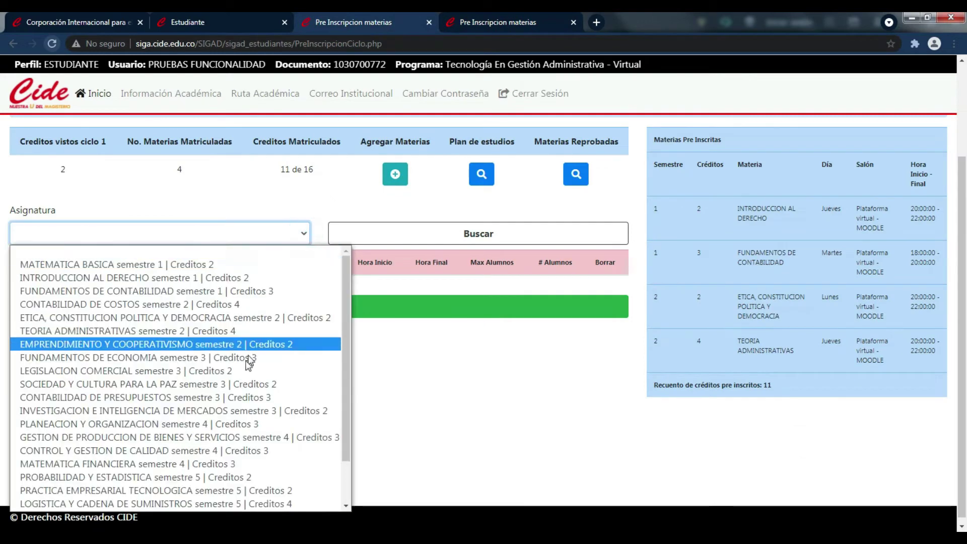
pyautogui.click(163, 345)
pyautogui.click(377, 235)
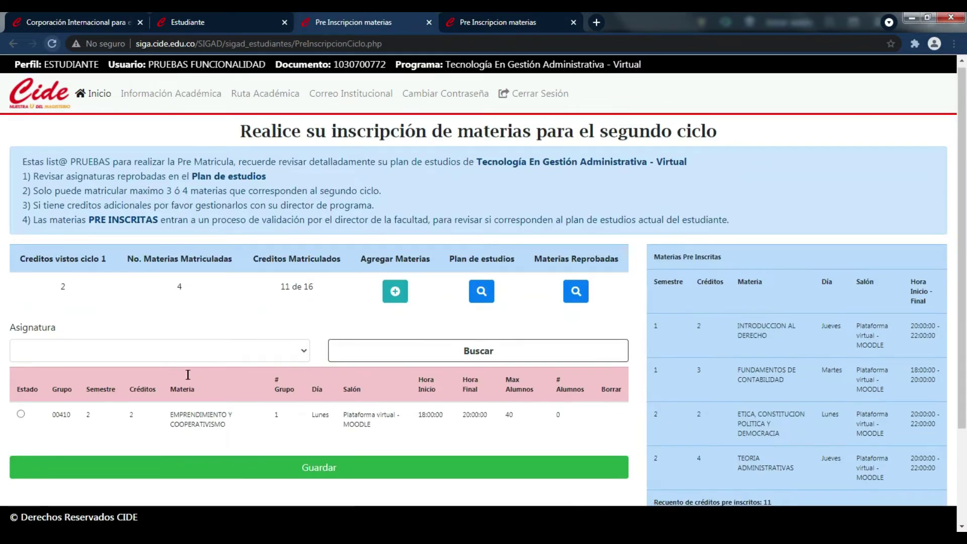
# - Select the Monday 18:00 to 20:00 group of EMPRENDIMIENTO Y COOPERATIVISMO, save the pre-enrolment and accept the confirmation
pyautogui.scroll(-1, 151, 373)
pyautogui.click(20, 357)
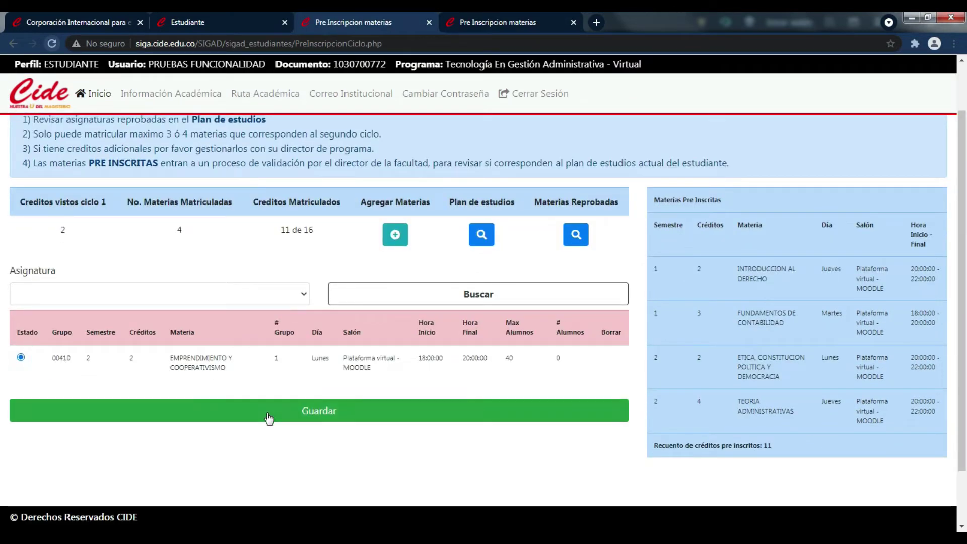
pyautogui.click(332, 414)
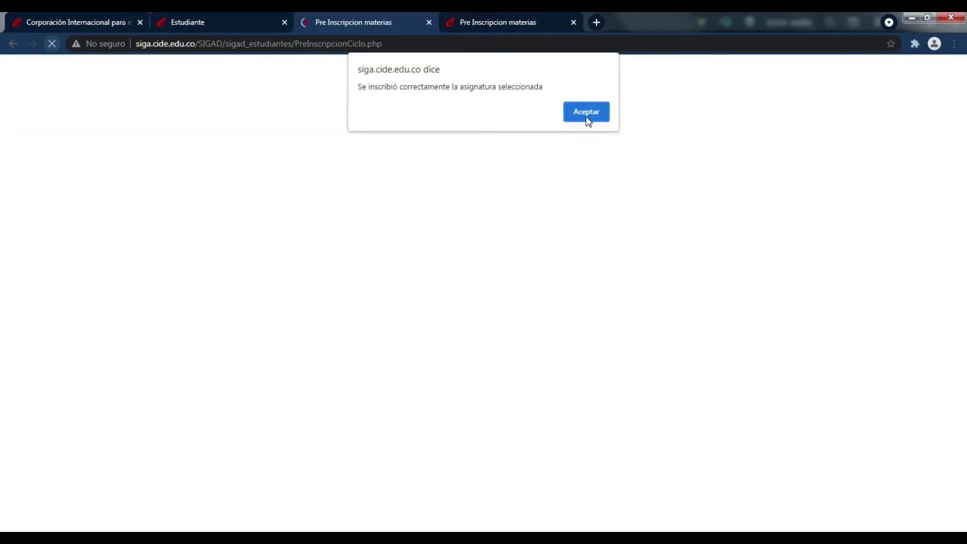
pyautogui.click(587, 119)
# - Consult the study plan again, choose CONTABILIDAD DE COSTOS semestre 2 in the original enrolment tab and search for its groups
pyautogui.scroll(-2, 356, 331)
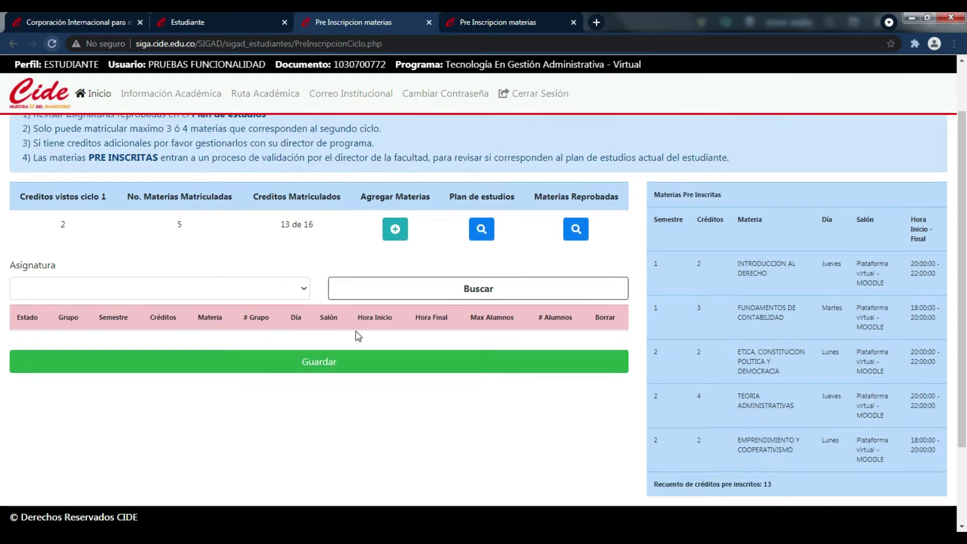
pyautogui.scroll(-1, 356, 336)
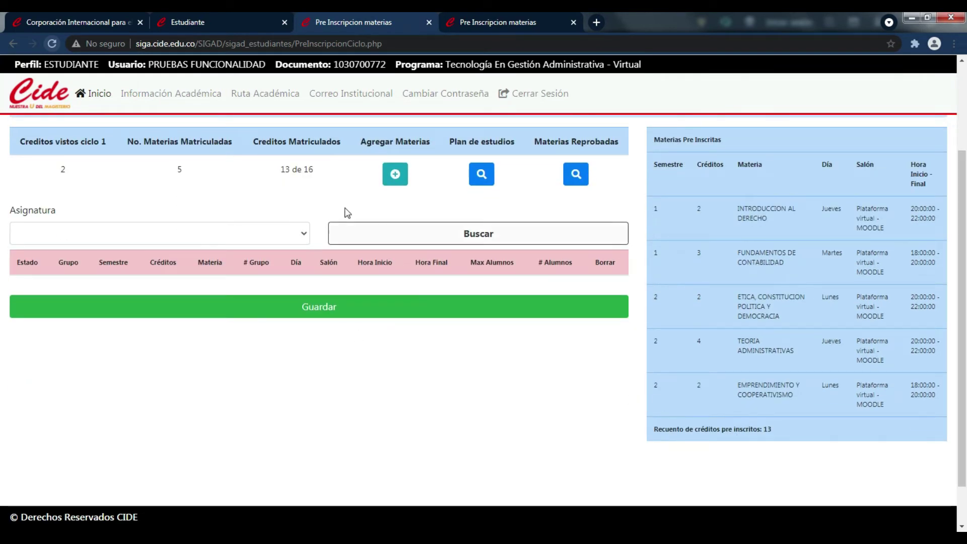
pyautogui.click(491, 25)
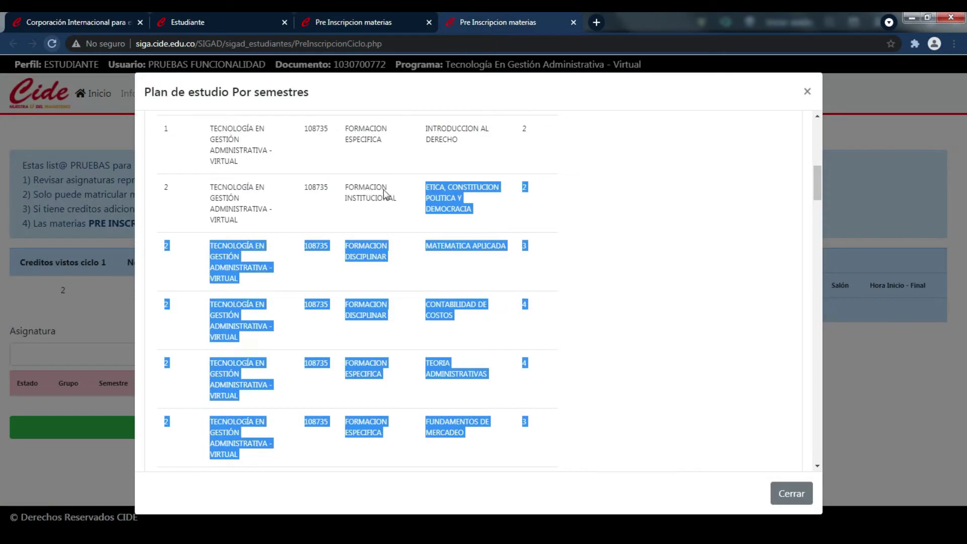
pyautogui.click(344, 21)
pyautogui.click(302, 233)
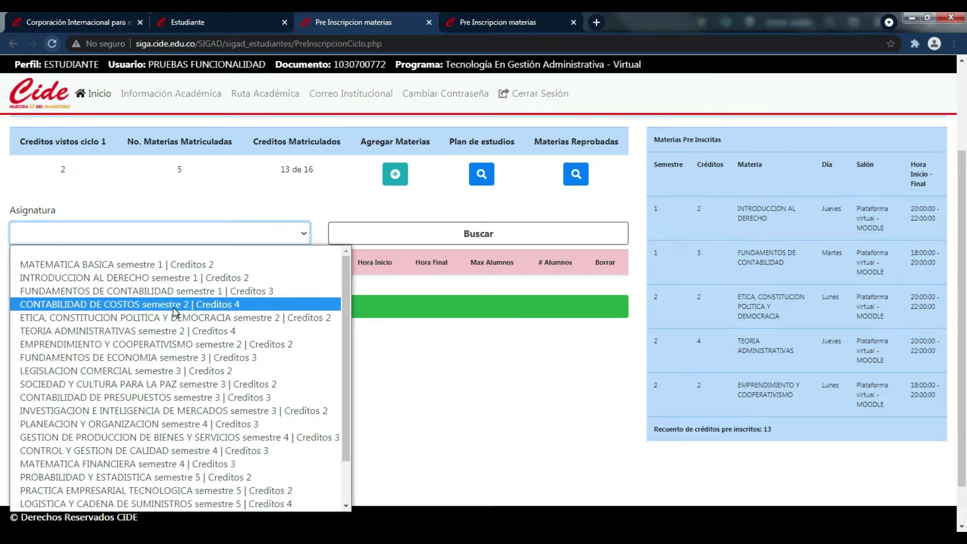
pyautogui.click(175, 304)
pyautogui.click(384, 233)
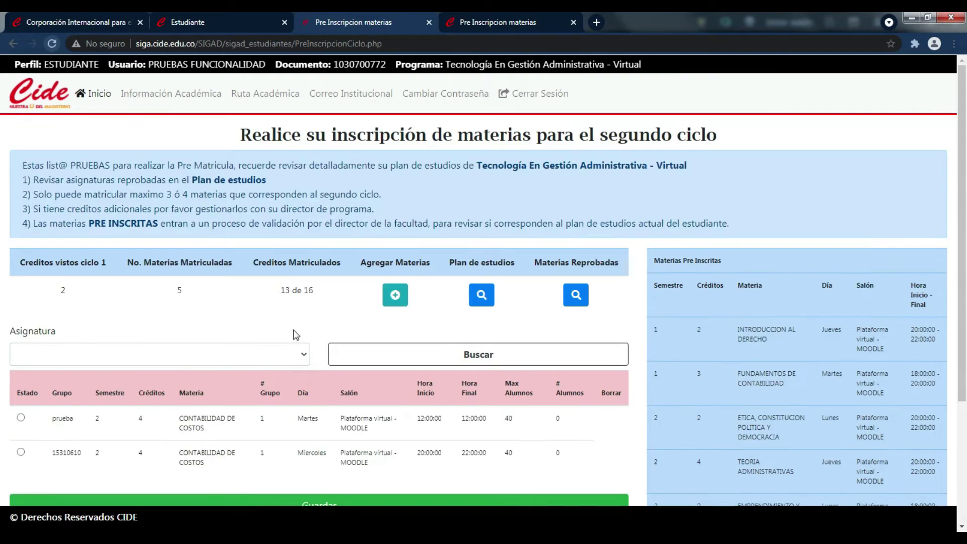
# - Try to pre-enrol in the Wednesday 20:00 to 22:00 group of CONTABILIDAD DE COSTOS and dismiss the resulting messages
pyautogui.scroll(-3, 278, 375)
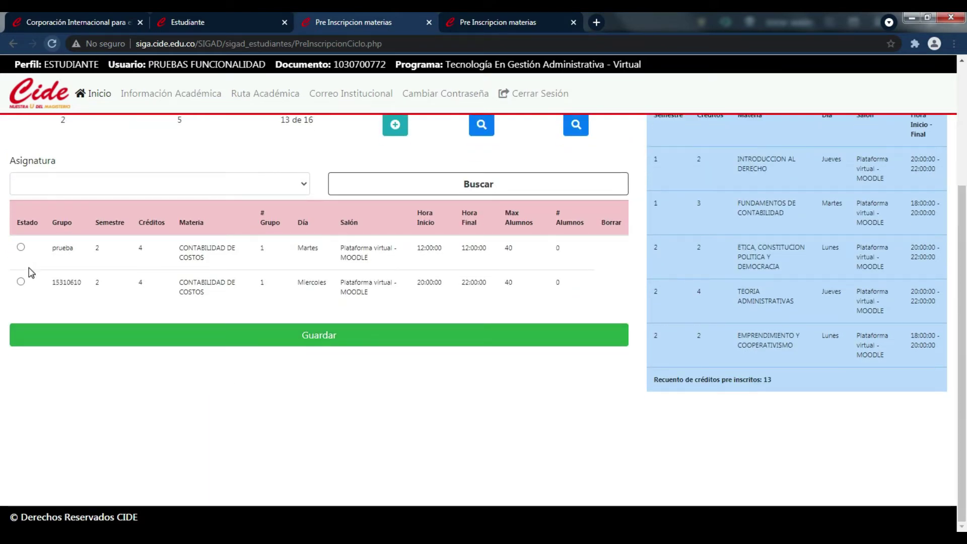
pyautogui.click(21, 281)
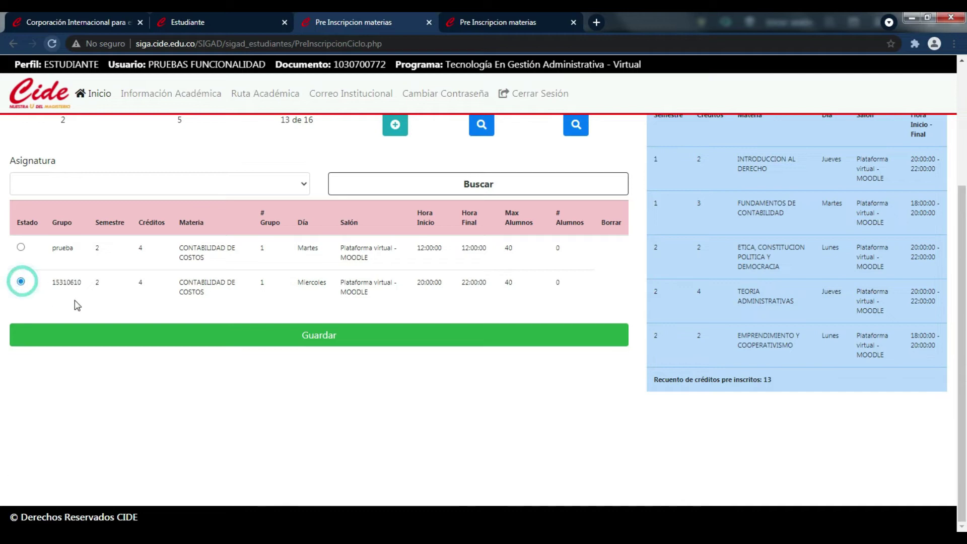
pyautogui.click(328, 336)
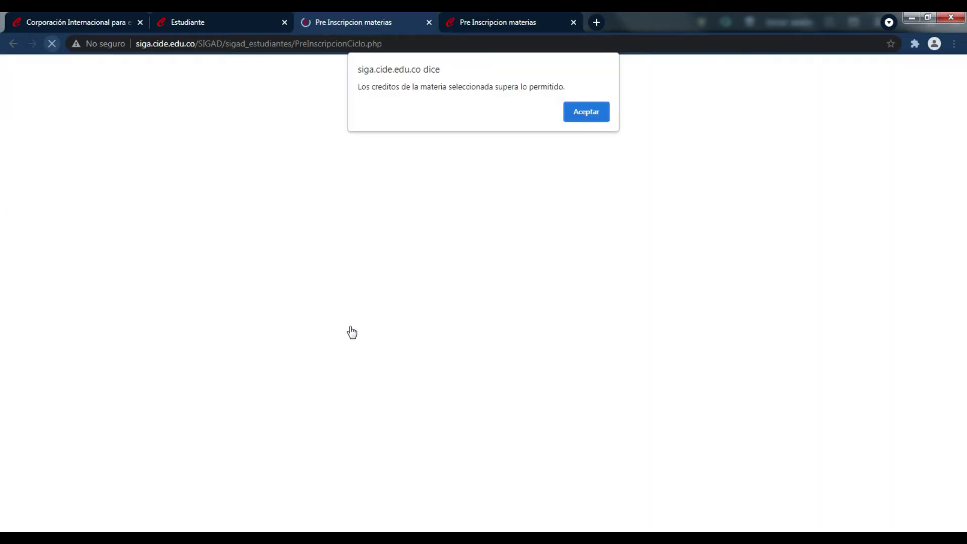
pyautogui.moveTo(420, 88); pyautogui.dragTo(560, 90)
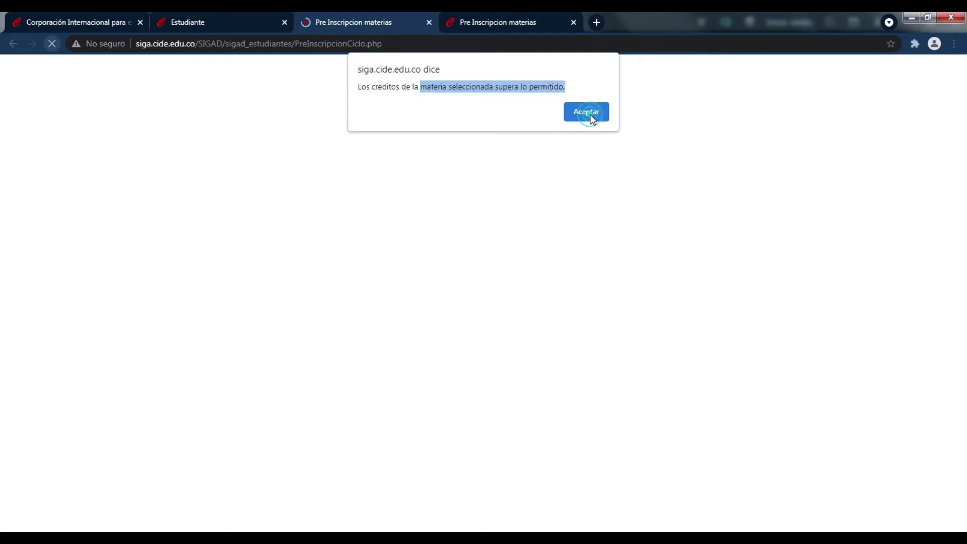
pyautogui.click(587, 113)
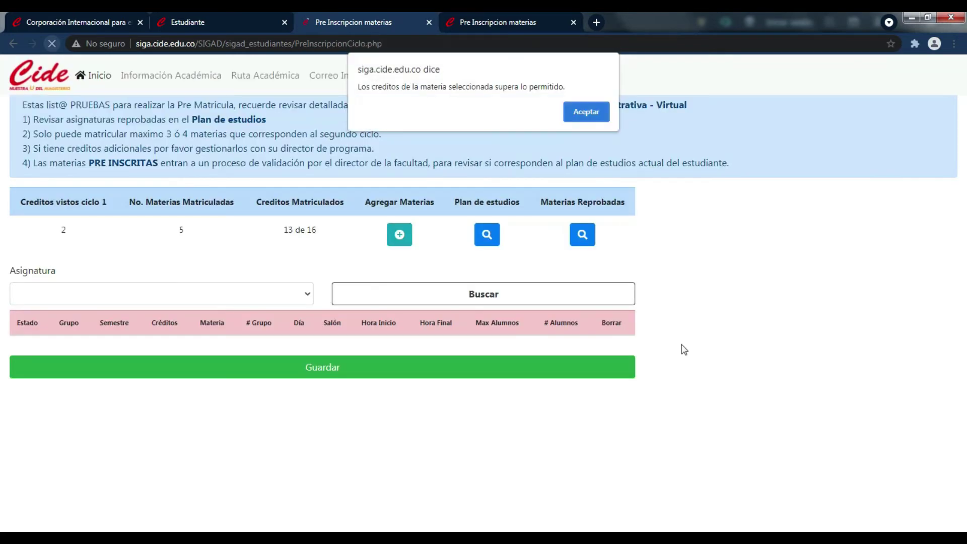
pyautogui.click(581, 109)
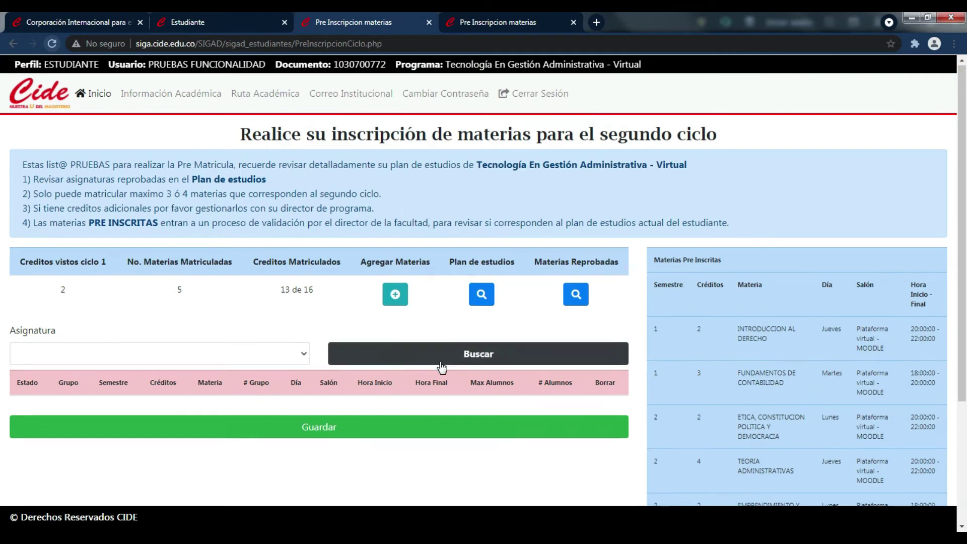
# - Examine the second- and third-semester subjects and their credits in the study plan, including CONTABILIDAD DE PRESUPUESTOS
pyautogui.scroll(-1, 537, 212)
pyautogui.click(514, 19)
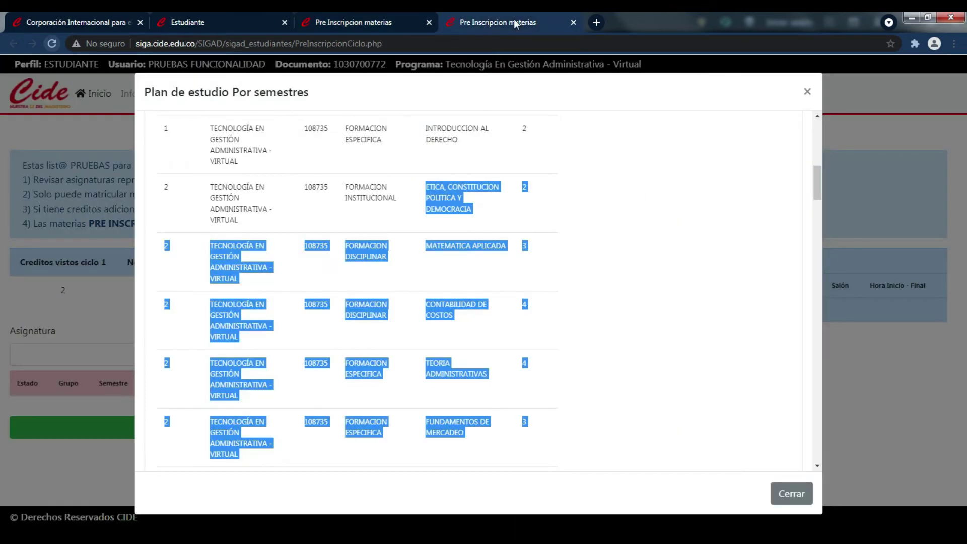
pyautogui.click(579, 301)
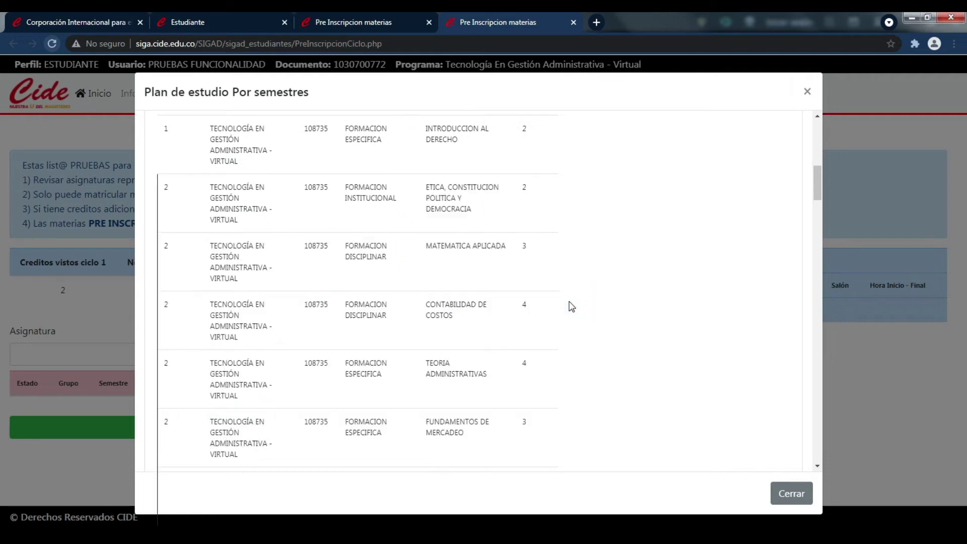
pyautogui.scroll(2, 544, 313)
pyautogui.scroll(-1, 542, 313)
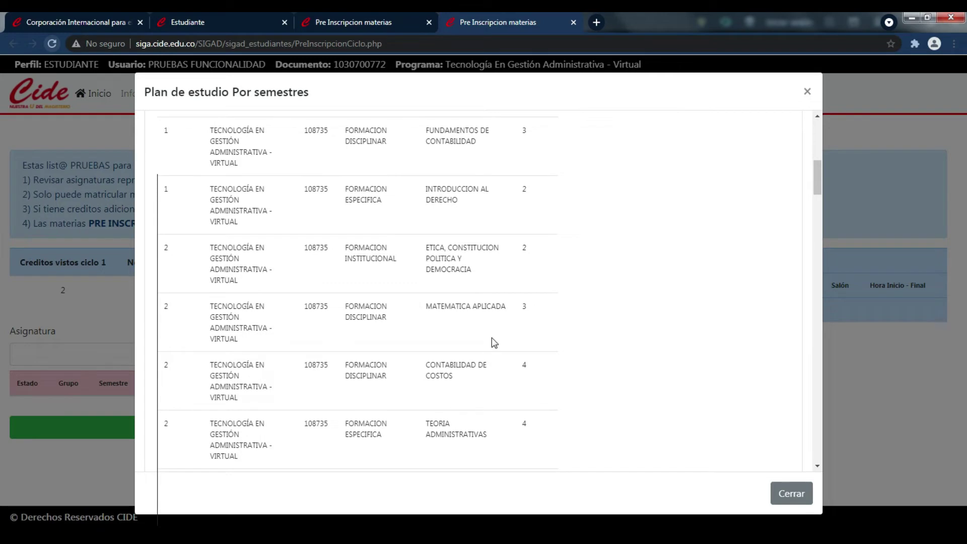
pyautogui.scroll(-1, 493, 341)
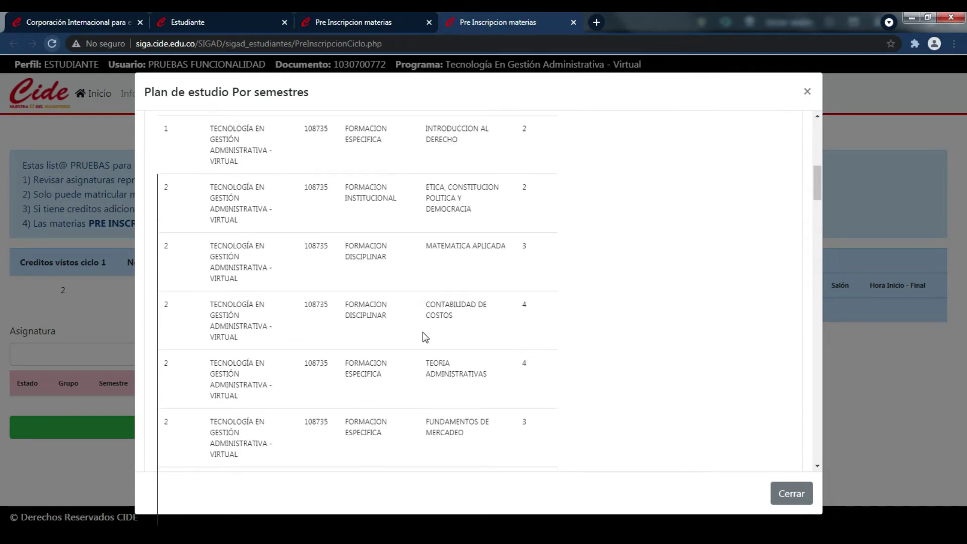
pyautogui.scroll(-2, 446, 360)
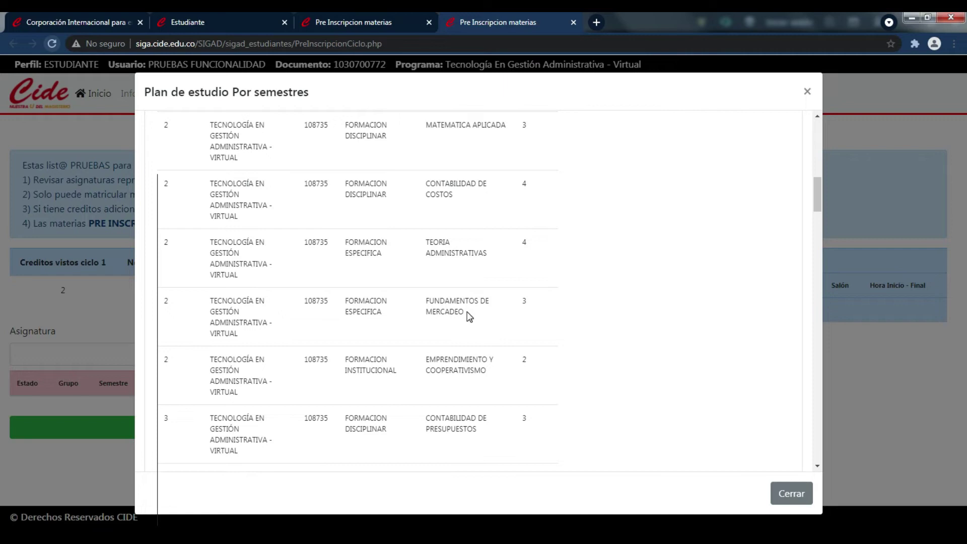
pyautogui.scroll(-2, 470, 317)
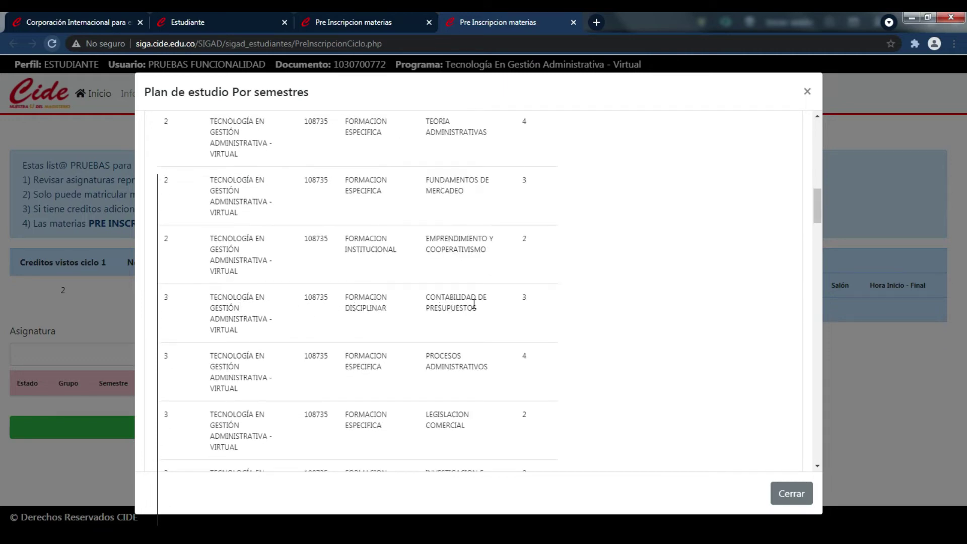
pyautogui.doubleClick(527, 297)
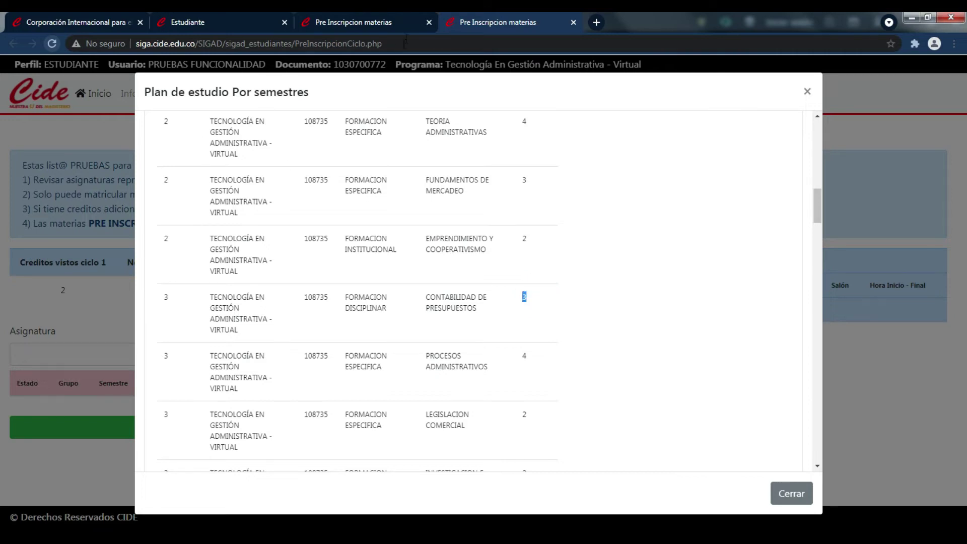
# - Return to the original enrolment tab, choose CONTABILIDAD DE PRESUPUESTOS semestre 3 as the subject and search for its groups
pyautogui.click(362, 22)
pyautogui.click(304, 233)
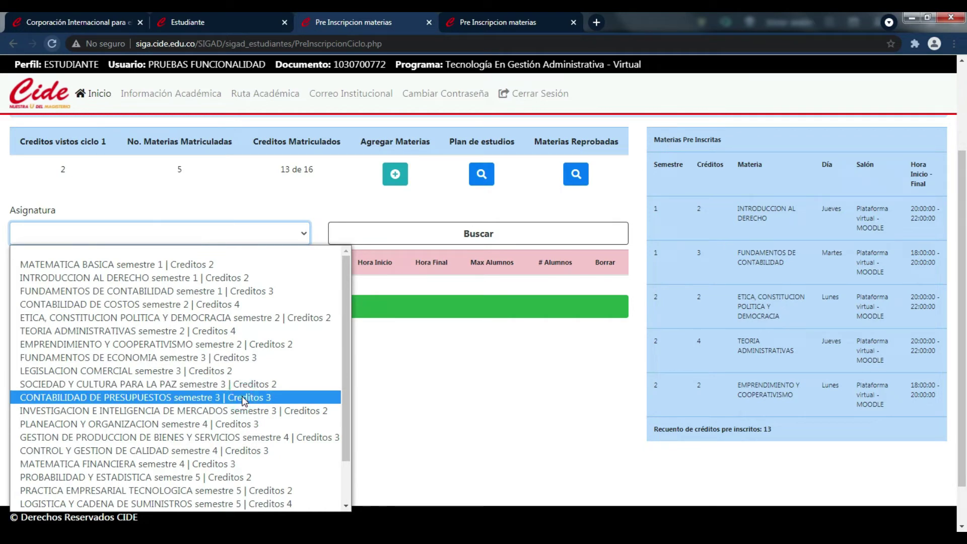
pyautogui.click(214, 412)
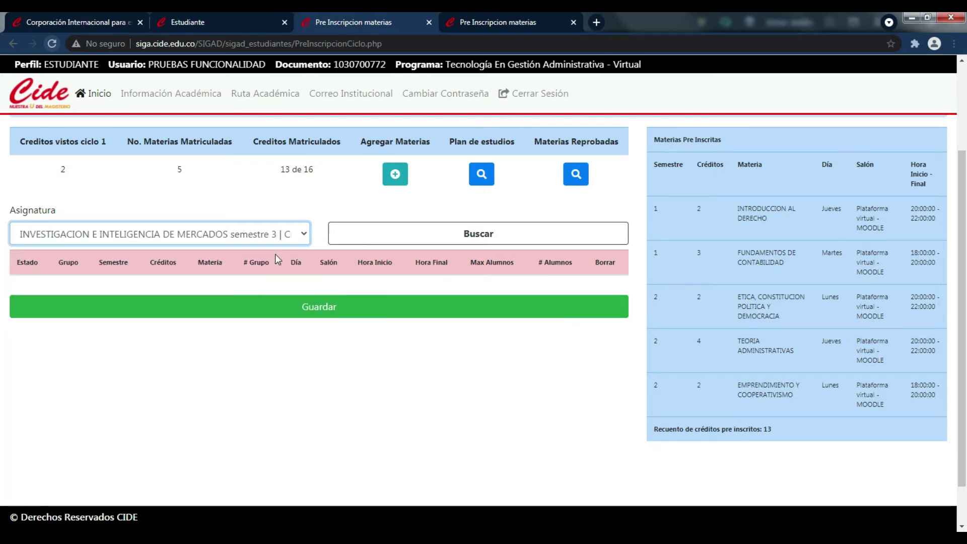
pyautogui.click(291, 234)
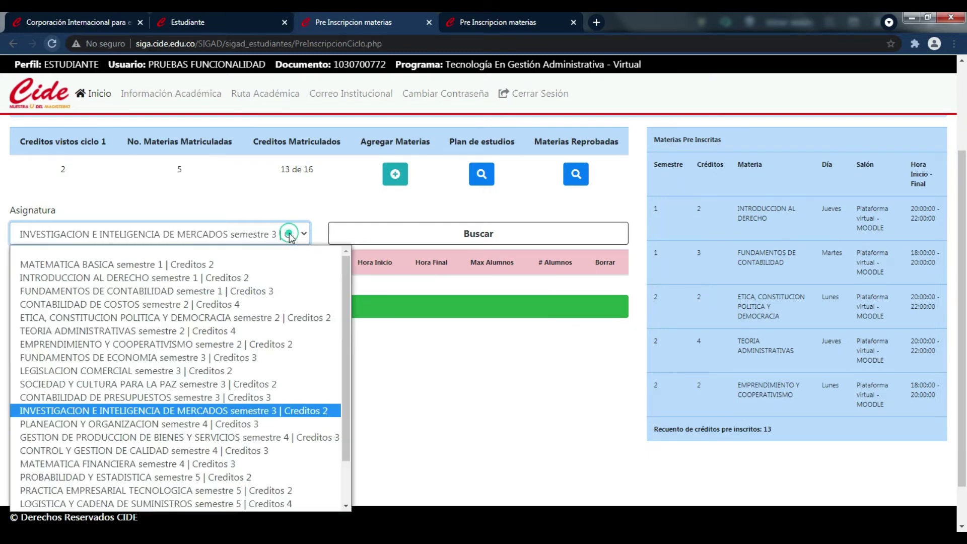
pyautogui.click(249, 403)
pyautogui.click(358, 236)
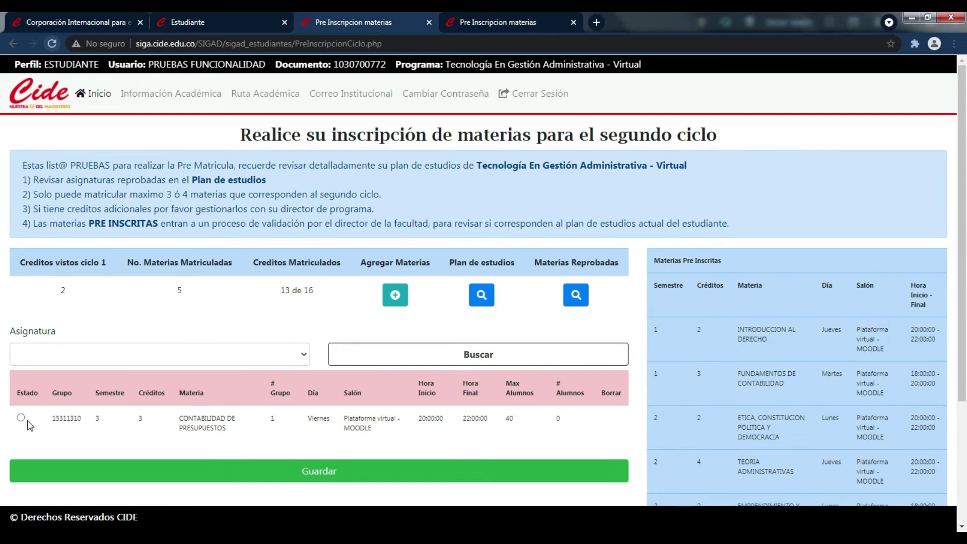
# - Select the Friday 20:00 to 22:00 group of CONTABILIDAD DE PRESUPUESTOS, save the pre-enrolment and accept the confirmation
pyautogui.click(21, 418)
pyautogui.scroll(-2, 373, 428)
pyautogui.click(377, 413)
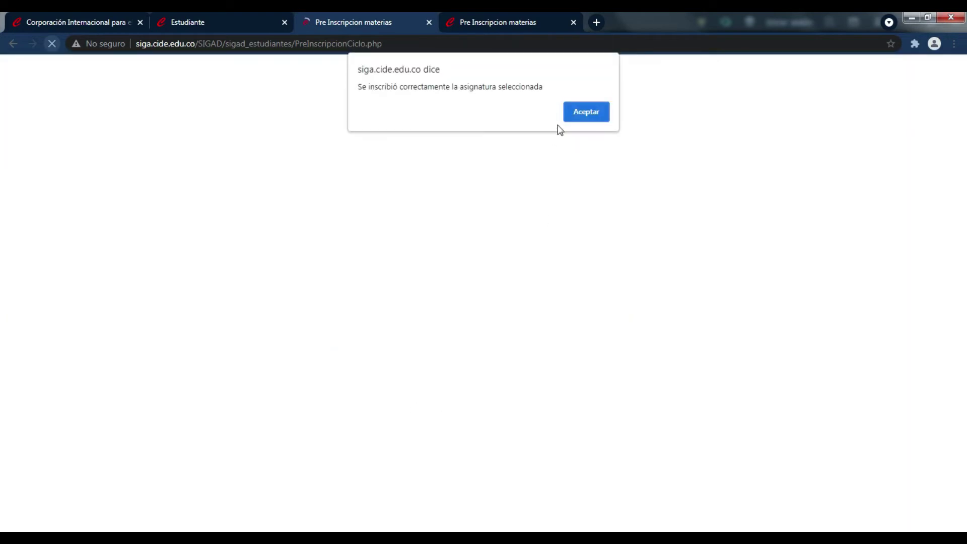
pyautogui.click(593, 117)
# - Review the full list of pre-enrolled subjects and check the enrolled credits against the allowed maximum
pyautogui.scroll(-3, 782, 313)
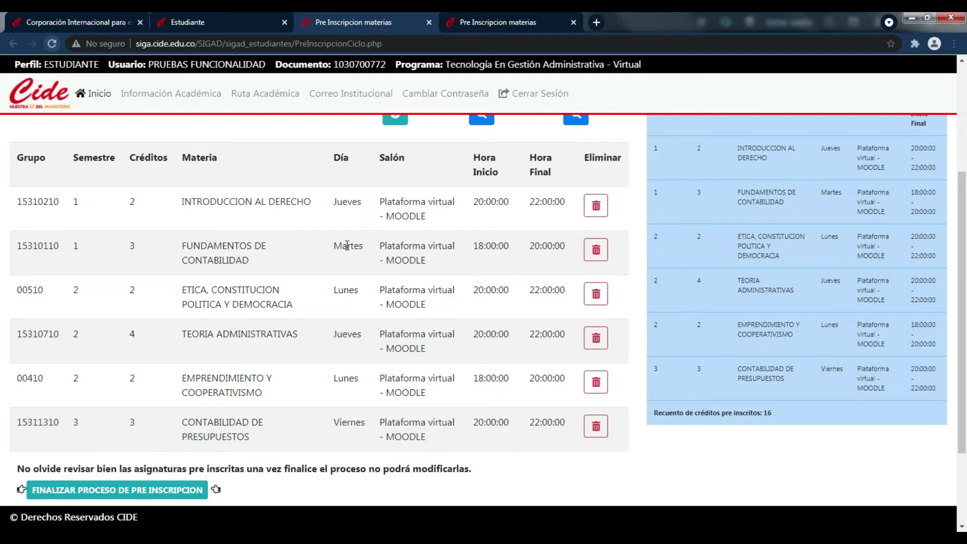
pyautogui.scroll(-1, 333, 247)
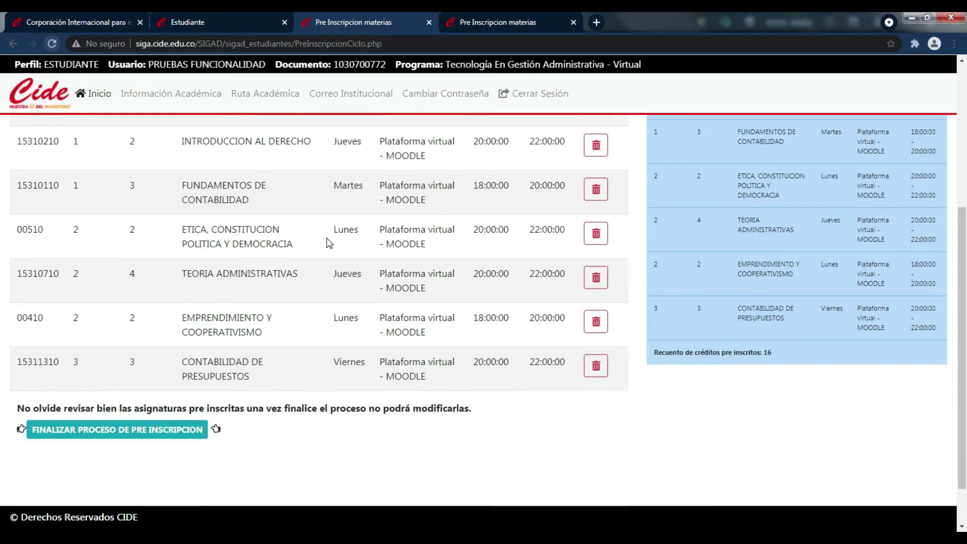
pyautogui.scroll(2, 323, 227)
pyautogui.moveTo(315, 171); pyautogui.dragTo(278, 174)
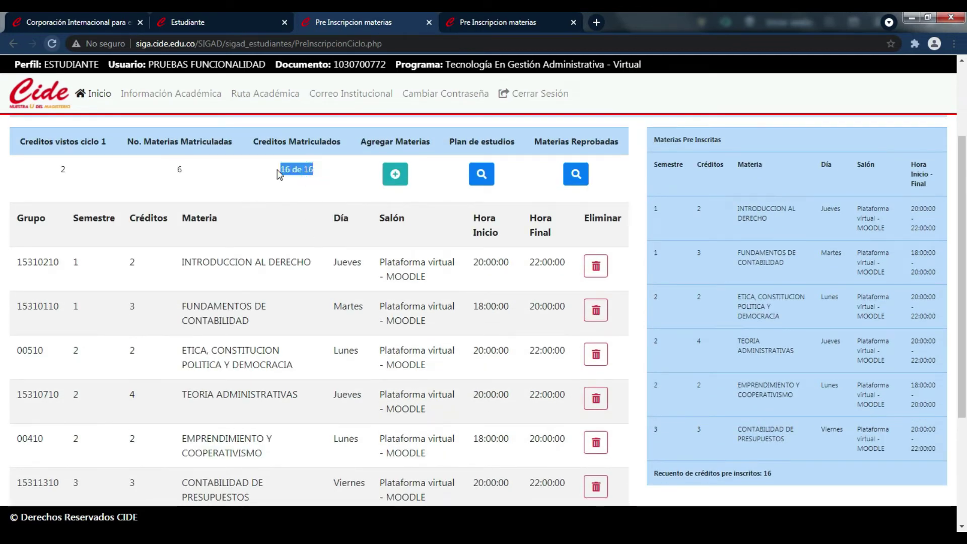
pyautogui.click(322, 163)
pyautogui.scroll(-3, 353, 242)
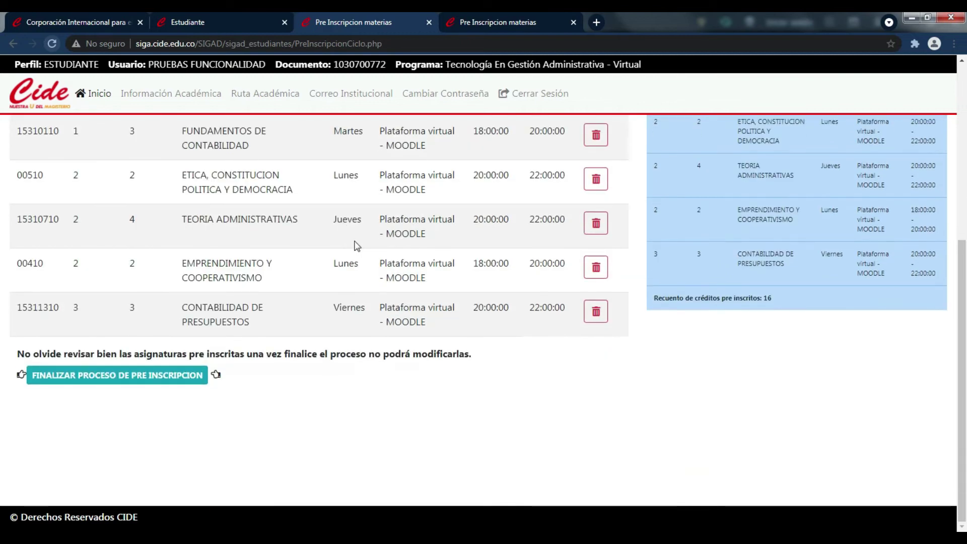
pyautogui.scroll(2, 359, 249)
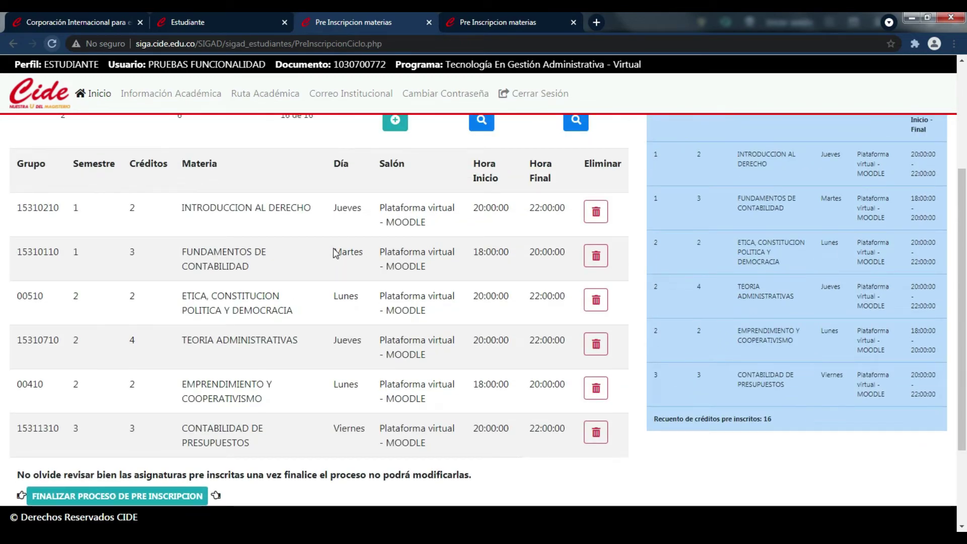
# - Compare the days and hours of INTRODUCCION AL DERECHO, TEORIA ADMINISTRATIVAS, EMPRENDIMIENTO Y COOPERATIVISMO and ETICA for schedule clashes
pyautogui.moveTo(335, 207); pyautogui.dragTo(440, 208)
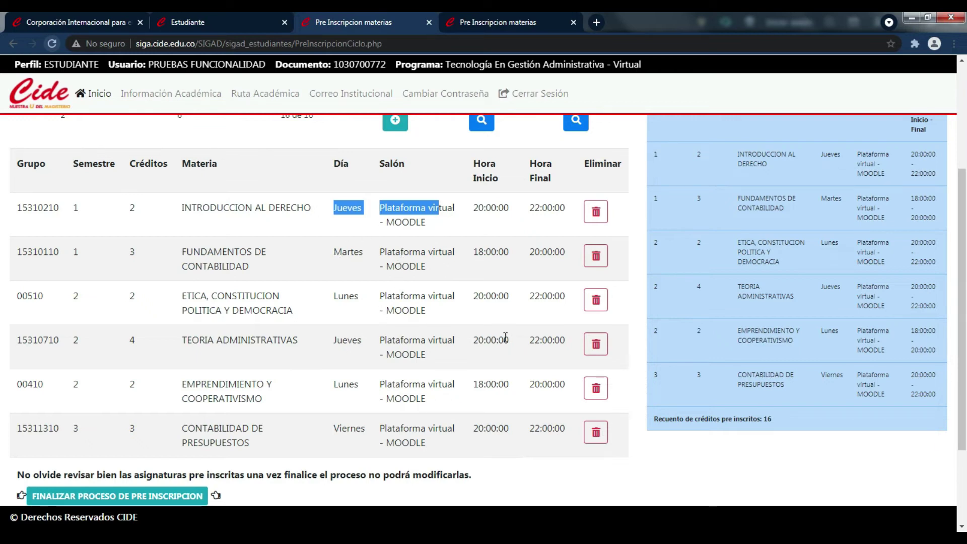
pyautogui.moveTo(475, 344); pyautogui.dragTo(549, 338)
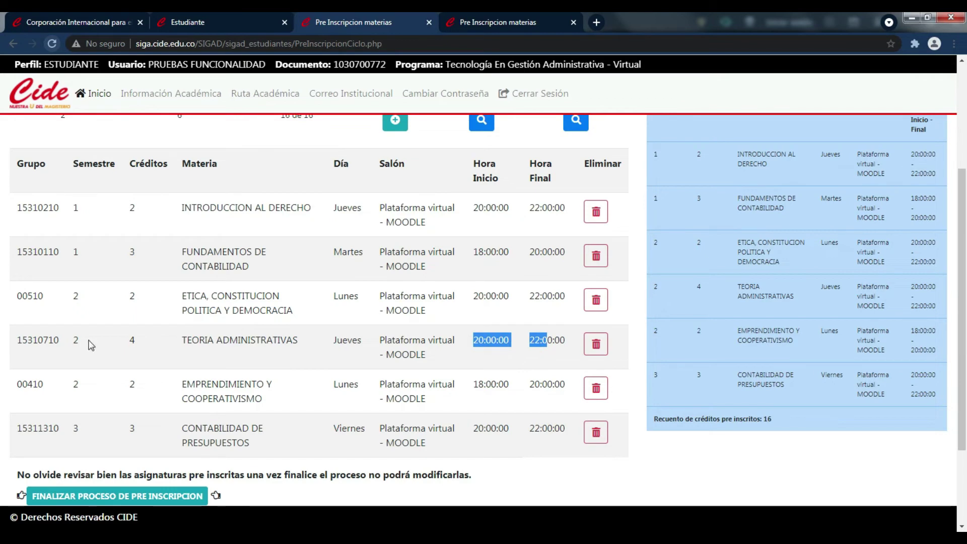
pyautogui.click(566, 341)
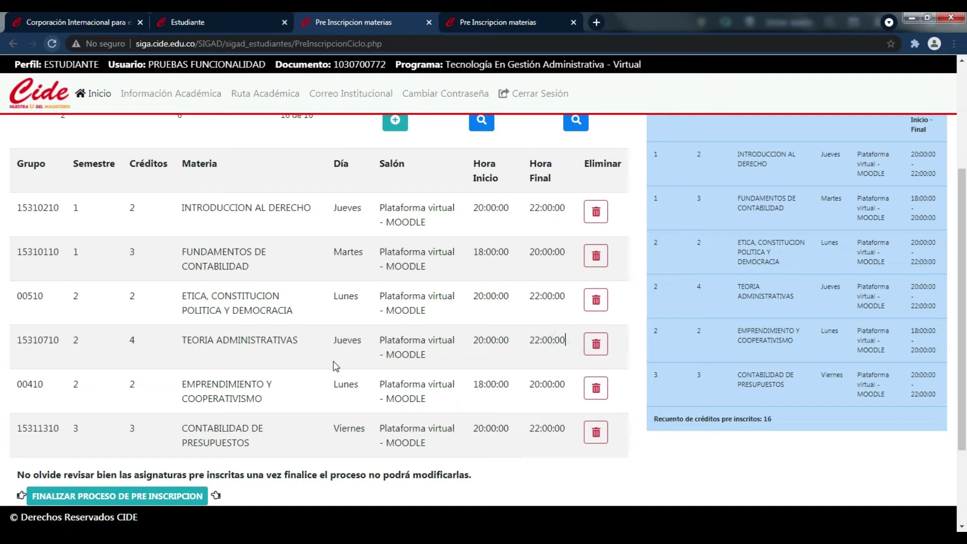
pyautogui.moveTo(335, 344); pyautogui.dragTo(568, 344)
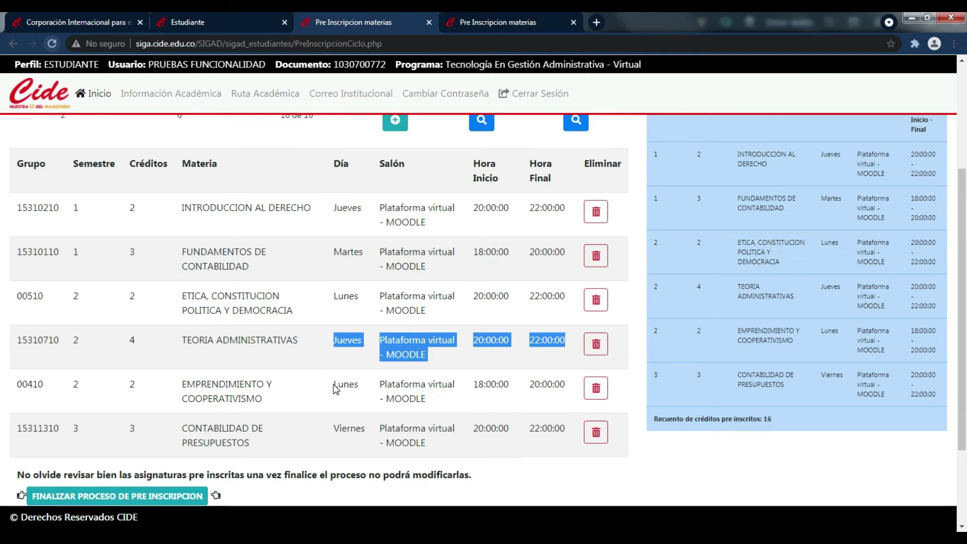
pyautogui.moveTo(335, 384); pyautogui.dragTo(428, 384)
pyautogui.moveTo(334, 297); pyautogui.dragTo(477, 319)
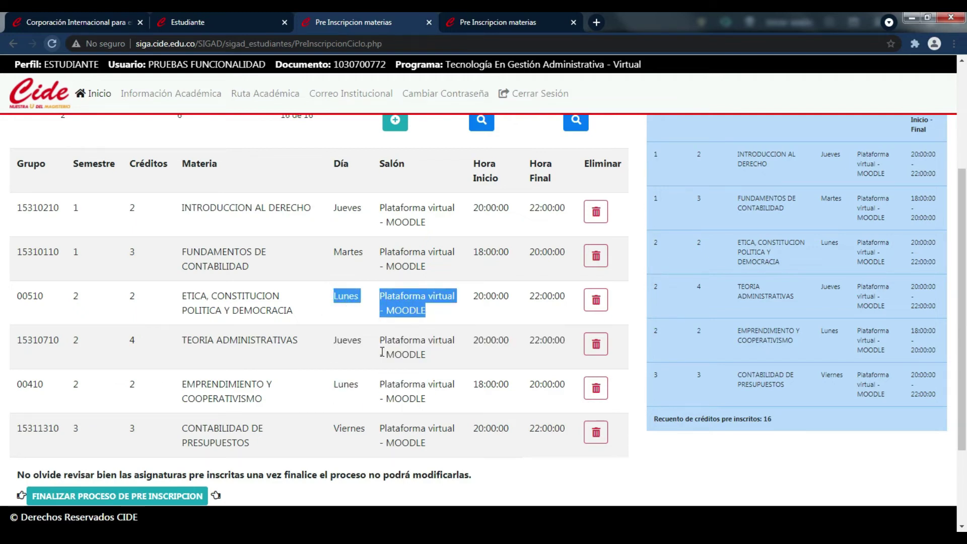
# - Check the schedules of FUNDAMENTOS DE CONTABILIDAD and CONTABILIDAD DE PRESUPUESTOS and delete TEORIA ADMINISTRATIVAS from the pre-enrolled subjects
pyautogui.moveTo(334, 252); pyautogui.dragTo(528, 259)
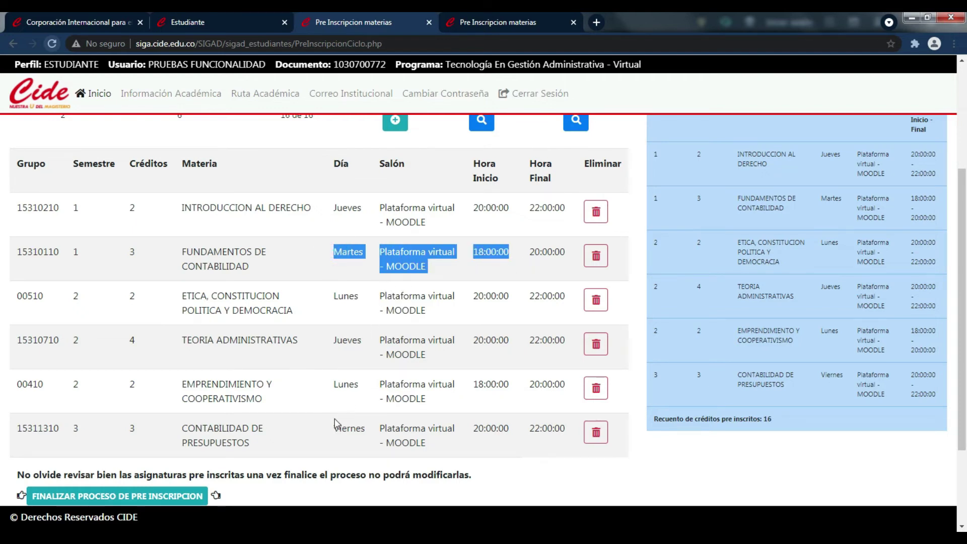
pyautogui.moveTo(334, 429); pyautogui.dragTo(534, 444)
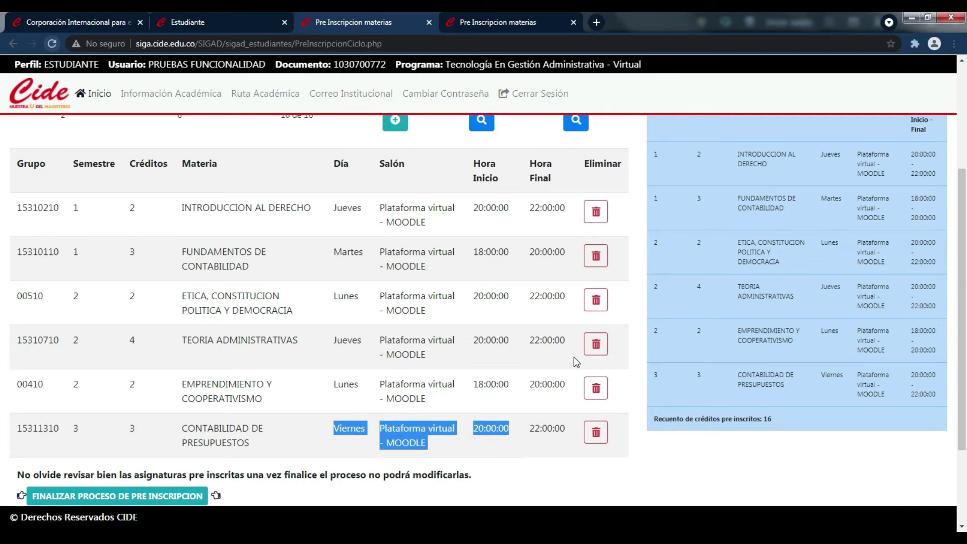
pyautogui.click(596, 345)
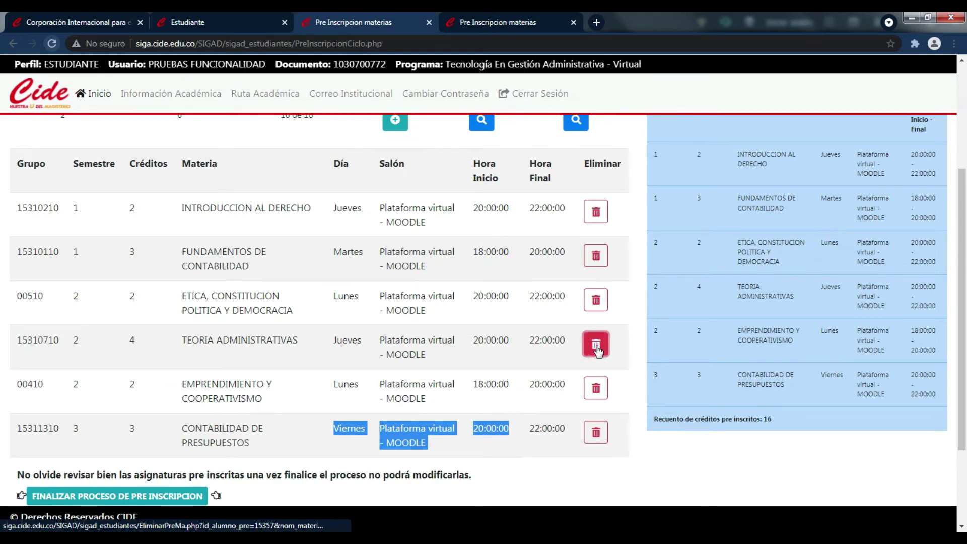
pyautogui.click(596, 348)
pyautogui.click(177, 252)
pyautogui.click(576, 112)
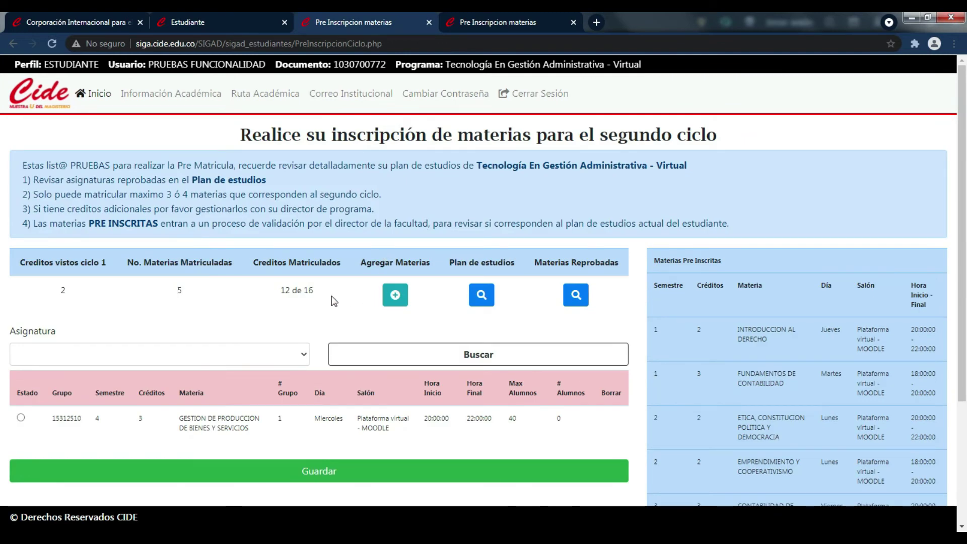
# - Reopen the subject selection, choose GESTION DE PRODUCCION DE BIENES Y SERVICIOS semestre 4 and search for its groups
pyautogui.scroll(-1, 353, 292)
pyautogui.click(395, 237)
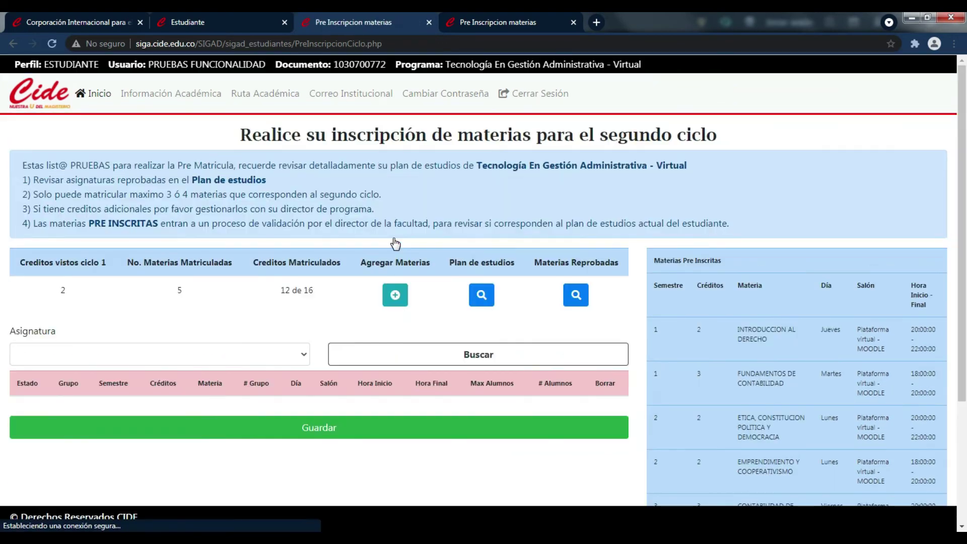
pyautogui.click(295, 361)
pyautogui.scroll(-1, 244, 287)
pyautogui.click(241, 255)
pyautogui.click(385, 354)
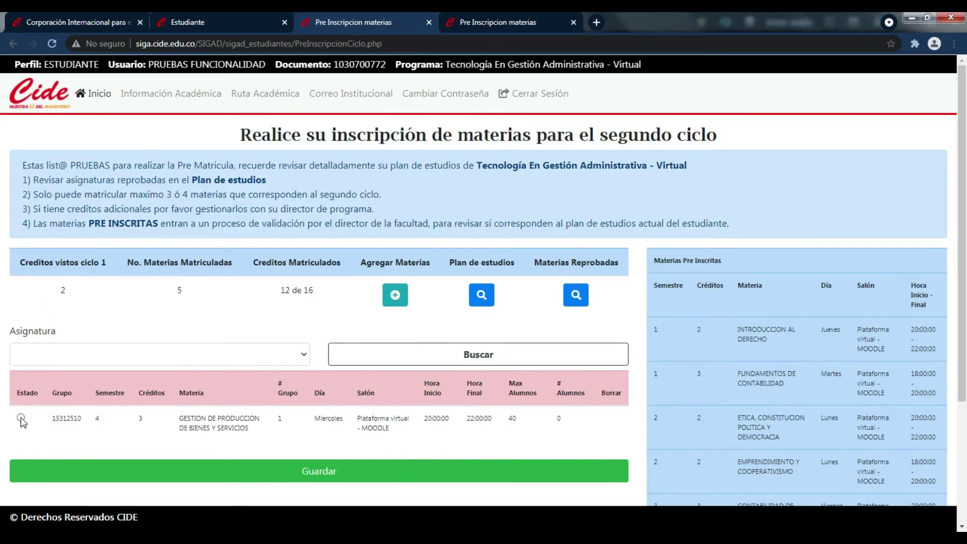
# - Pre-enrol in the Wednesday 20:00 to 22:00 group of GESTION DE PRODUCCION DE BIENES Y SERVICIOS, accept the confirmation and check the enrolled list
pyautogui.click(21, 418)
pyautogui.click(362, 473)
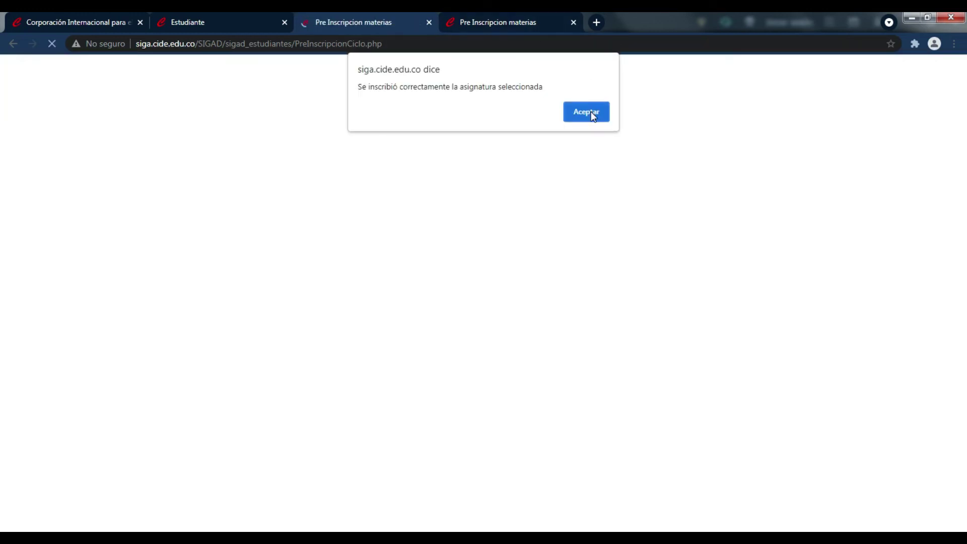
pyautogui.click(586, 112)
pyautogui.scroll(-3, 741, 308)
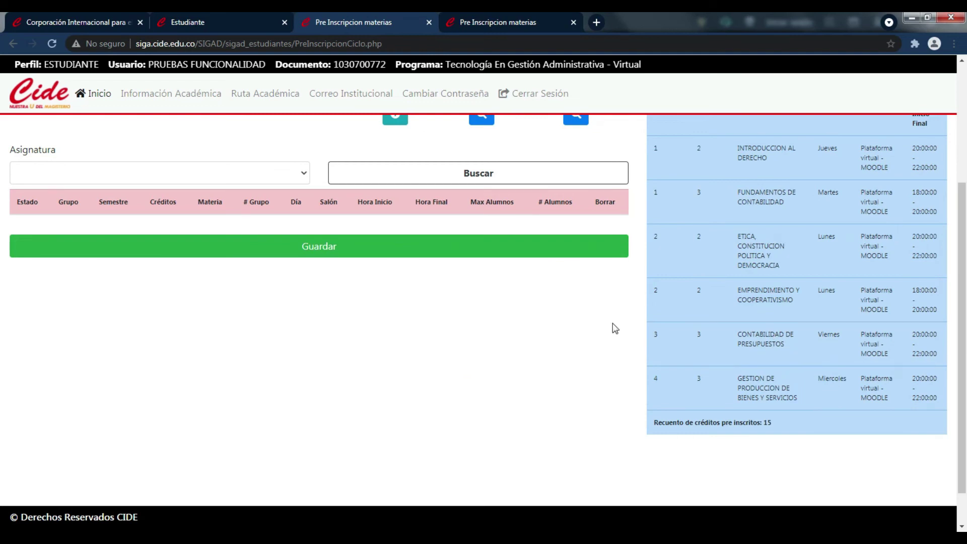
# - Check the student's failed subjects under Materias Reprobadas, close the list and review the pre-enrolment page
pyautogui.scroll(2, 697, 341)
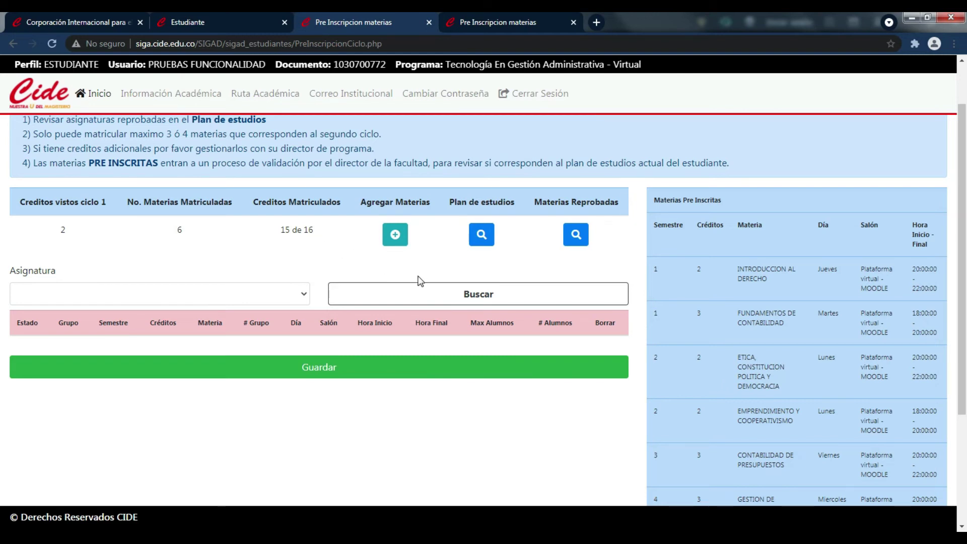
pyautogui.scroll(1, 478, 312)
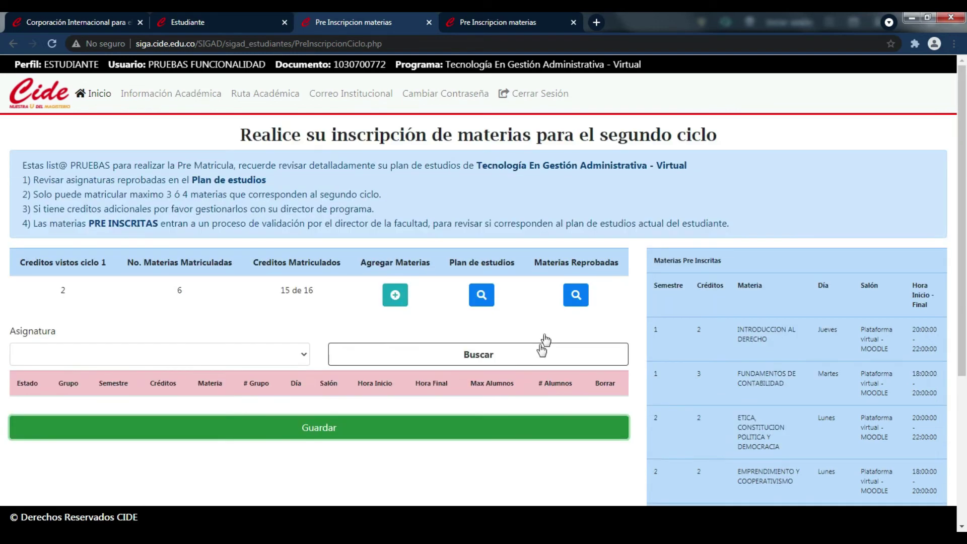
pyautogui.click(576, 296)
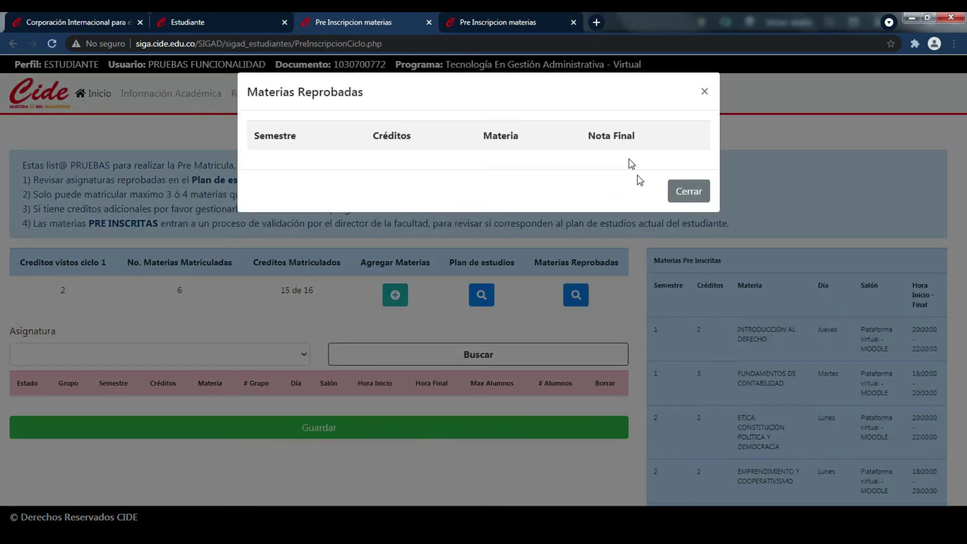
pyautogui.click(688, 191)
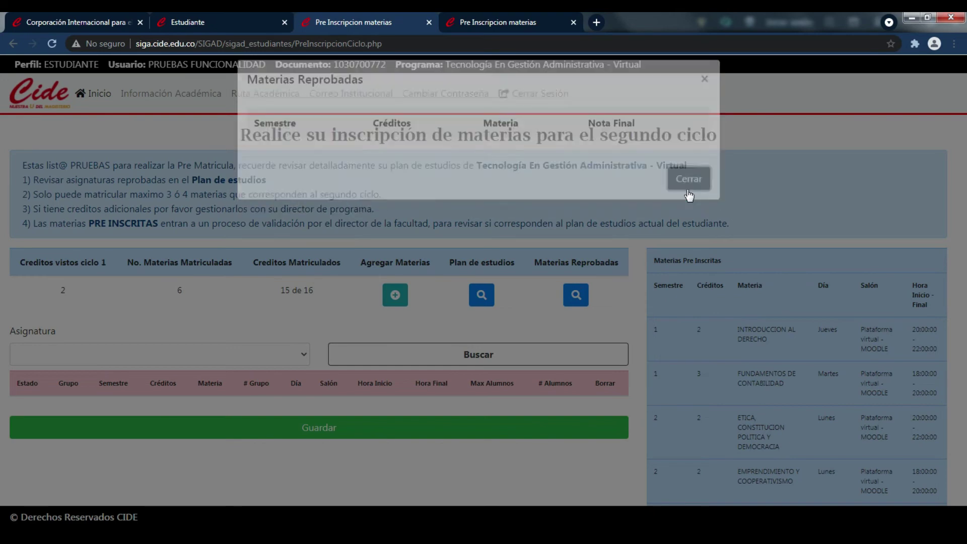
pyautogui.scroll(-3, 348, 434)
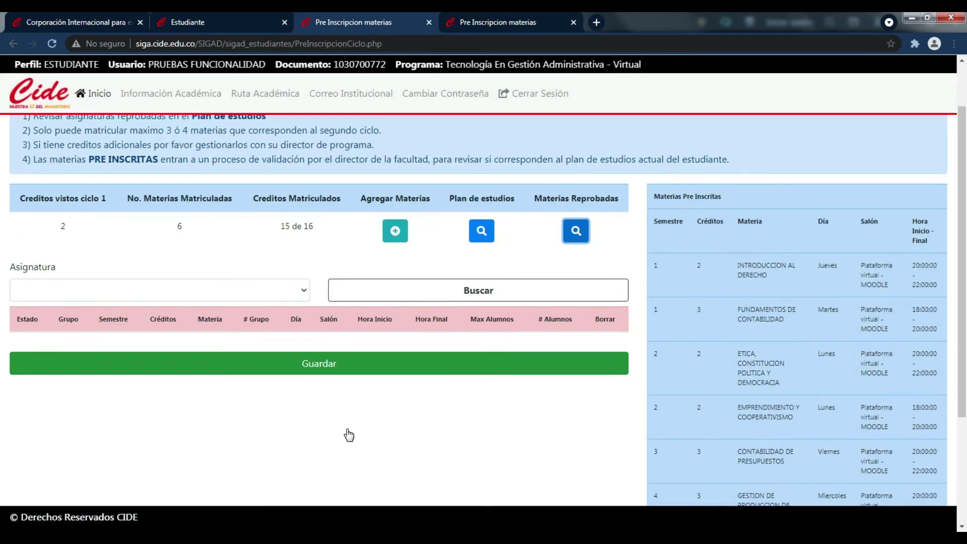
pyautogui.scroll(2, 347, 432)
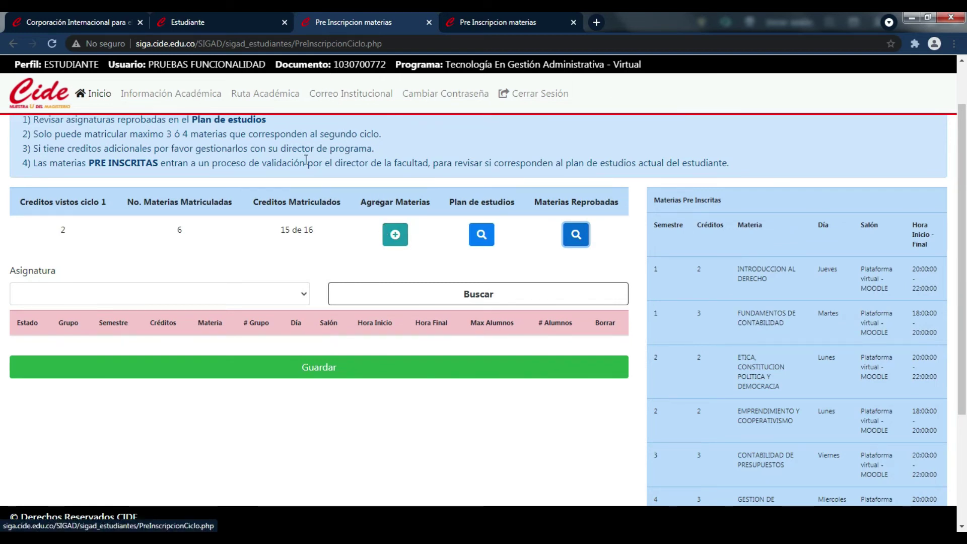
# - View the 2021 - II (Oct - Nov) - C5 schedule of Tecnología En Gestión Administrativa - Virtual and review its subjects and hours
pyautogui.click(195, 101)
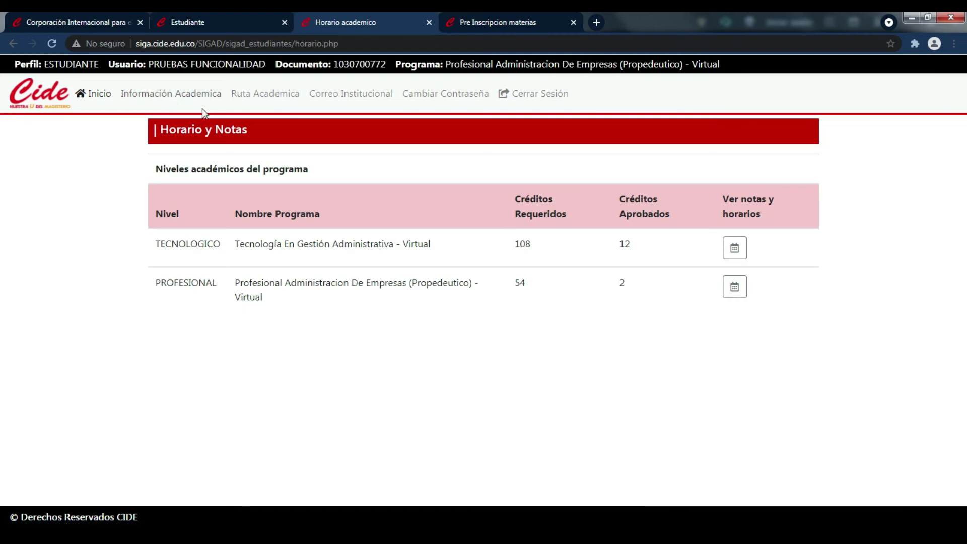
pyautogui.click(731, 248)
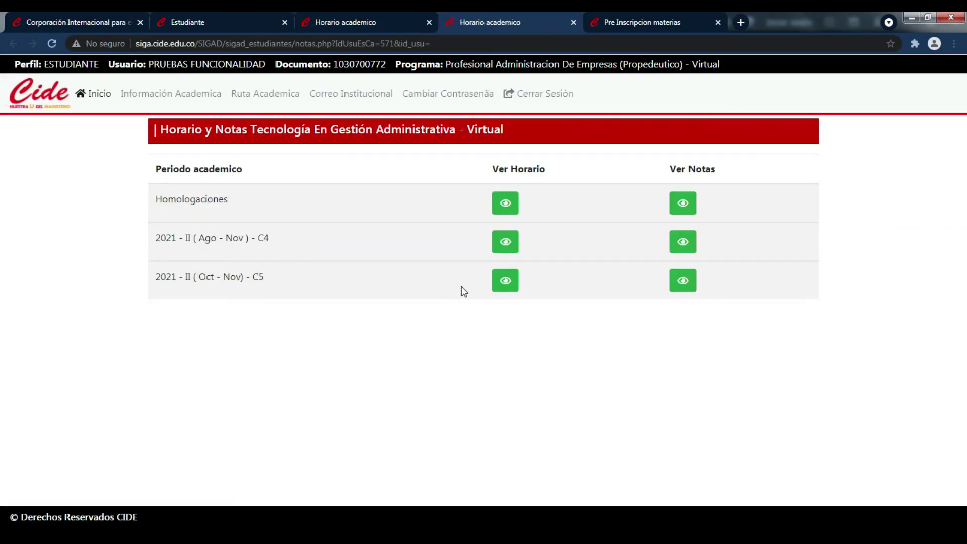
pyautogui.click(502, 284)
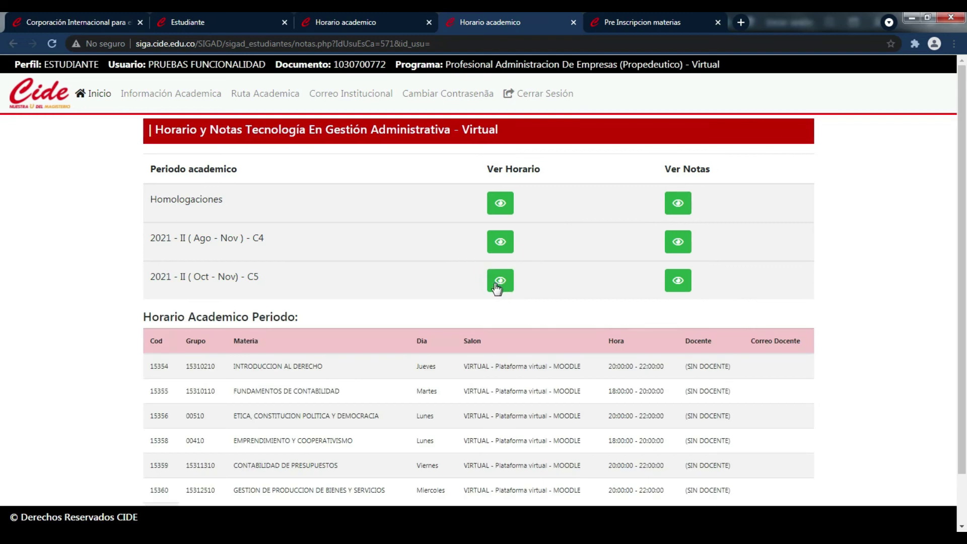
pyautogui.scroll(-2, 399, 318)
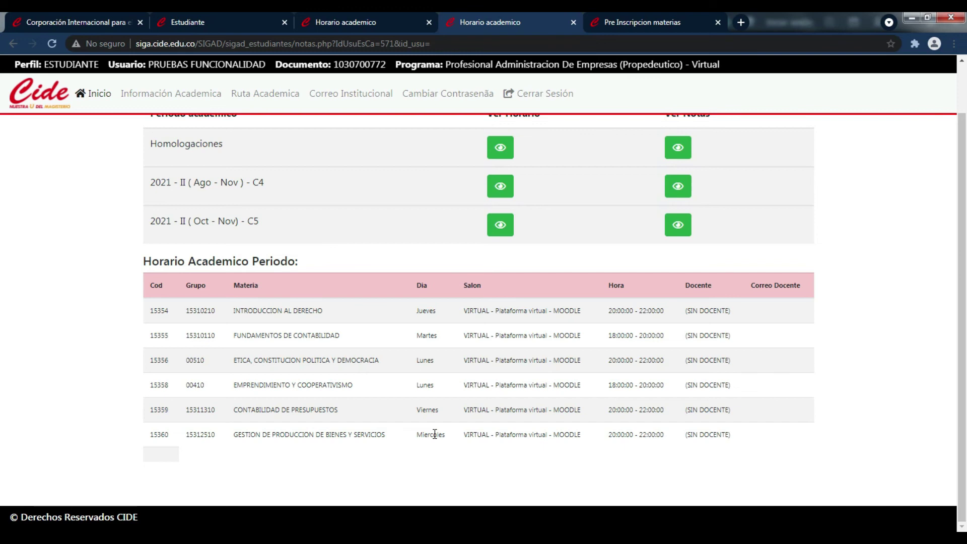
pyautogui.scroll(2, 435, 434)
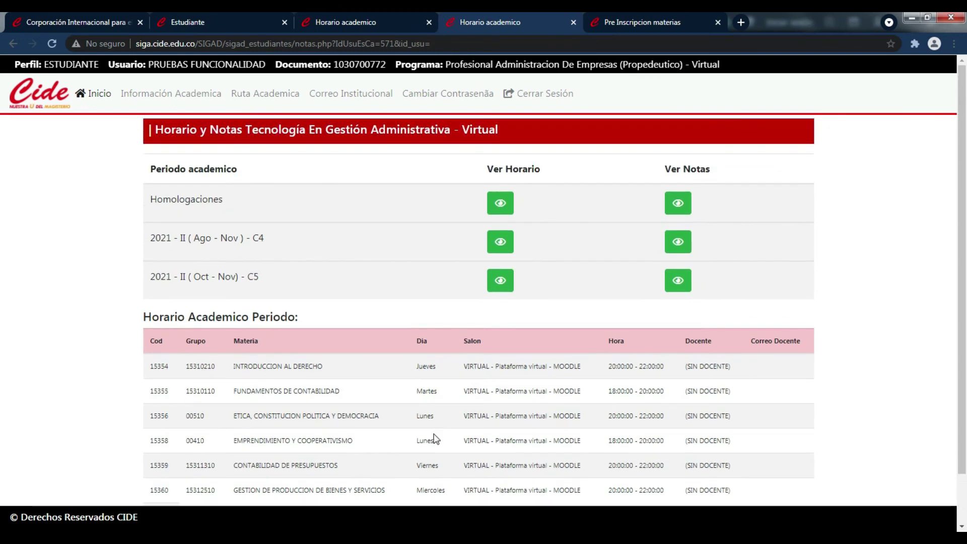
# - Return to the pre-enrolment page, choose ELECTIVA ESPECIFICA TECNOLOGICA semestre 6 as the subject and search for its groups
pyautogui.click(91, 93)
pyautogui.click(304, 354)
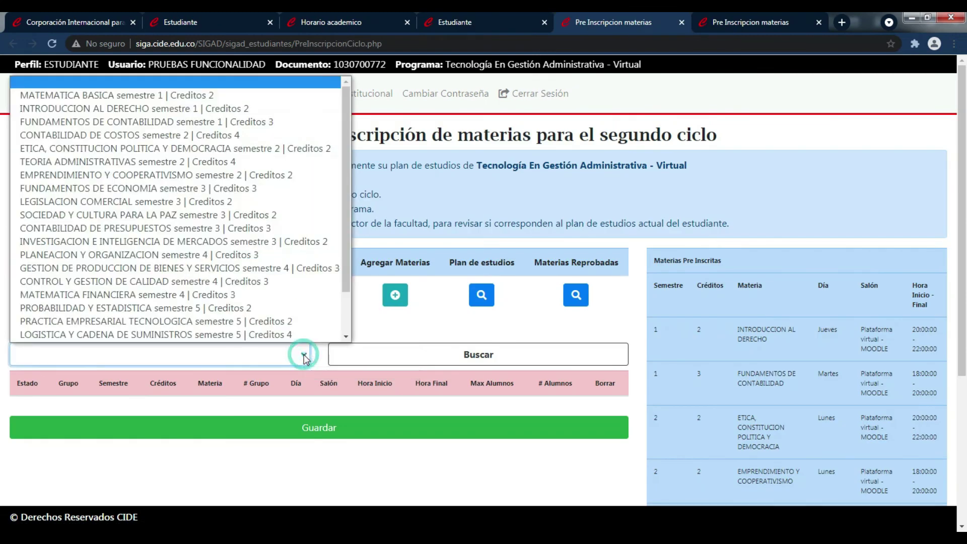
pyautogui.scroll(-1, 335, 274)
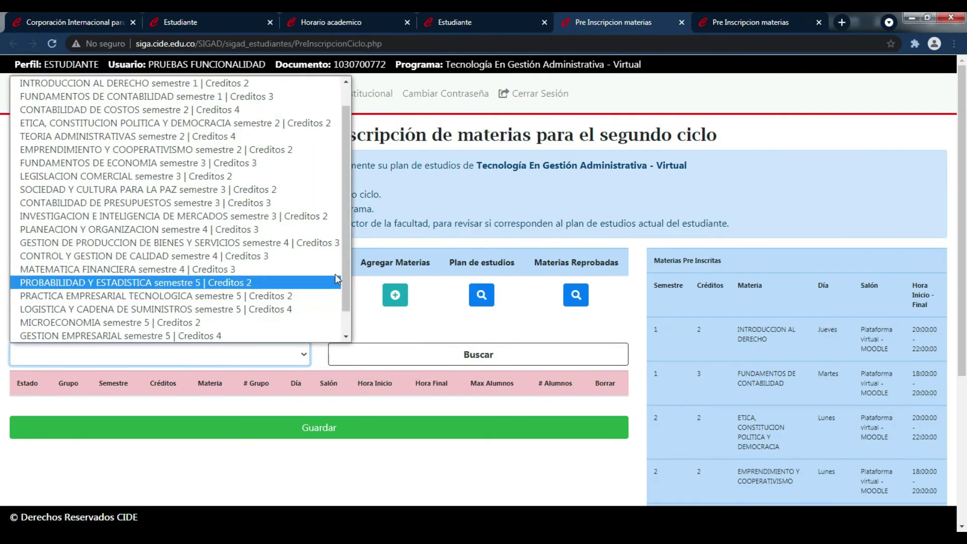
pyautogui.moveTo(345, 237); pyautogui.dragTo(348, 262)
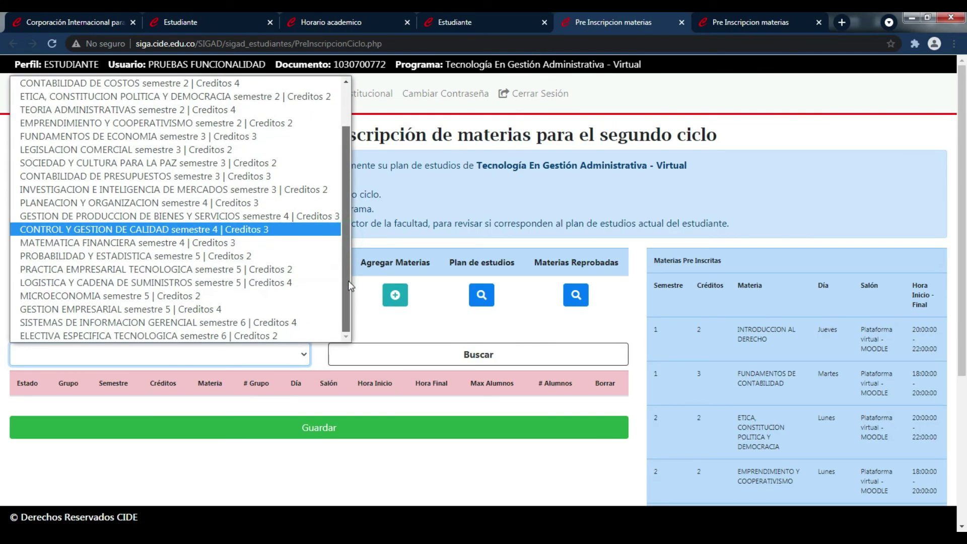
pyautogui.scroll(1, 350, 240)
pyautogui.scroll(1, 351, 217)
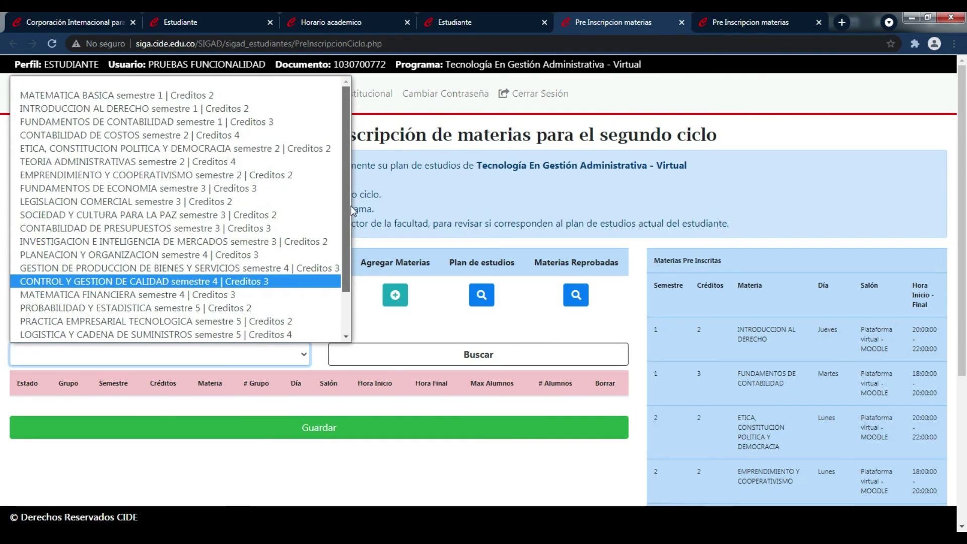
pyautogui.moveTo(349, 219); pyautogui.dragTo(341, 277)
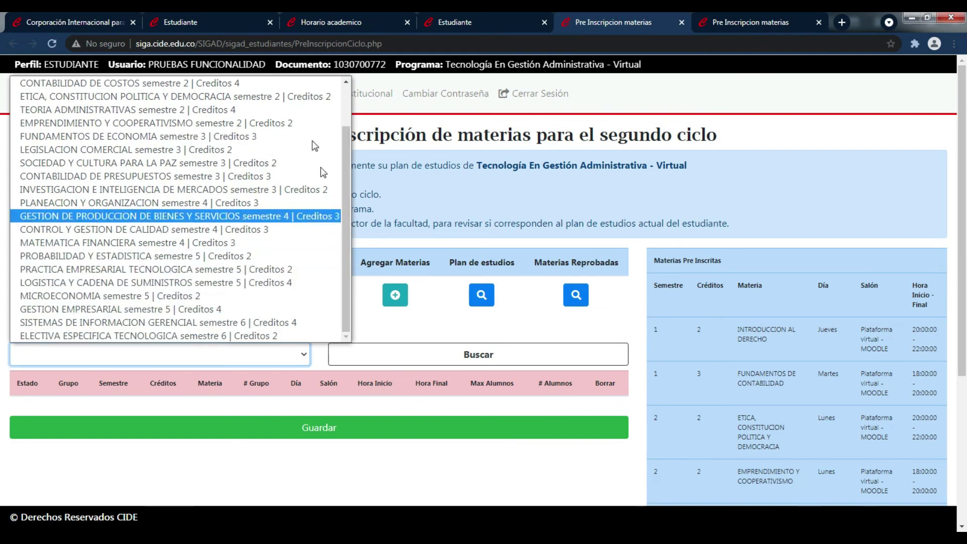
pyautogui.click(272, 334)
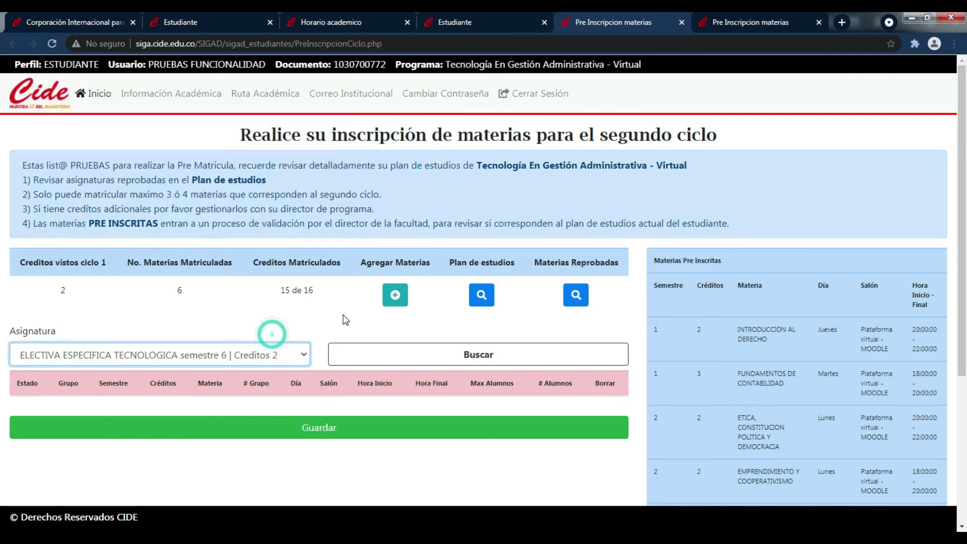
pyautogui.click(403, 352)
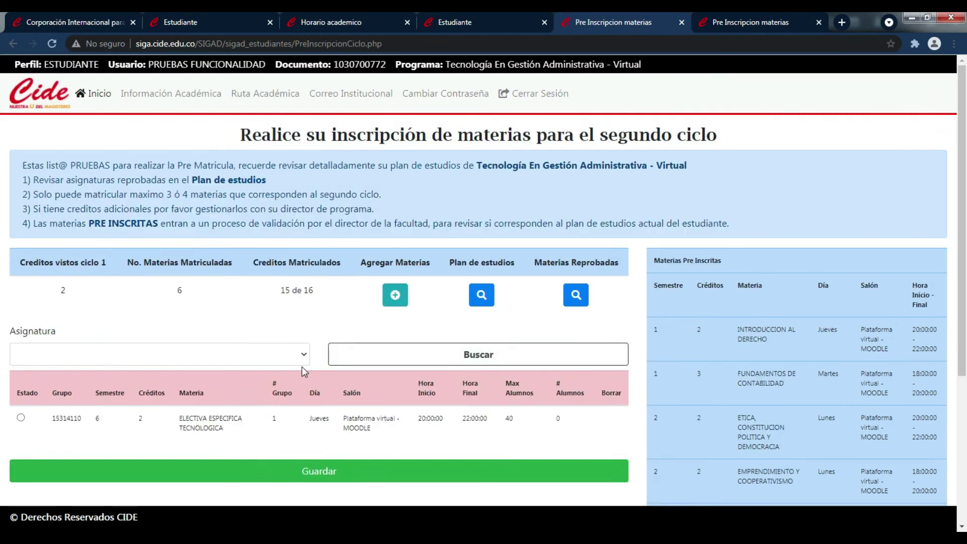
# - Try to pre-enrol in the Thursday 20:00 to 22:00 group of ELECTIVA ESPECIFICA TECNOLOGICA, dismiss the alert and check the enrolled list
pyautogui.scroll(-3, 298, 368)
pyautogui.scroll(-1, 174, 364)
pyautogui.click(23, 238)
pyautogui.click(339, 288)
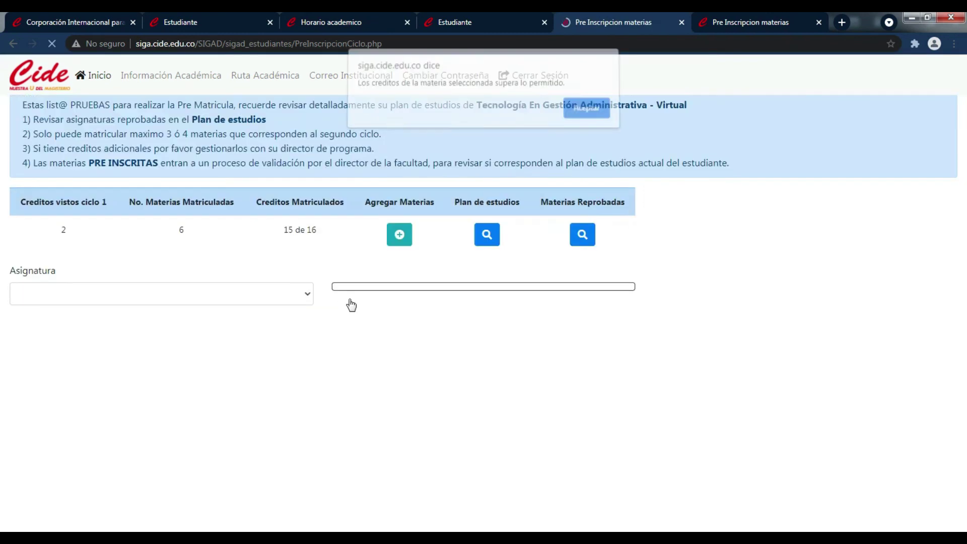
pyautogui.click(587, 112)
pyautogui.scroll(-2, 248, 331)
pyautogui.scroll(-1, 248, 331)
pyautogui.scroll(3, 248, 331)
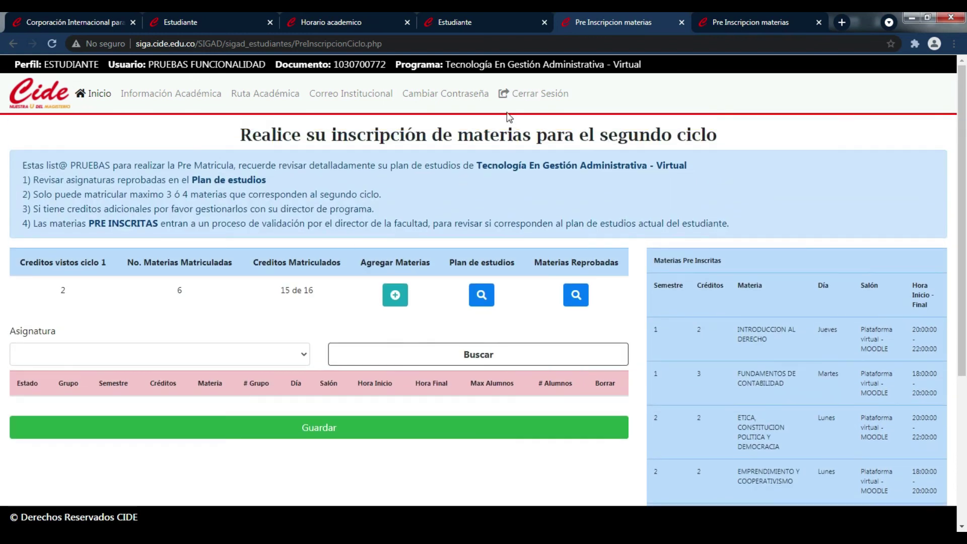
# - Open the Ruta Académica and review the full study plan with its grades and subject statuses
pyautogui.click(203, 97)
pyautogui.click(273, 96)
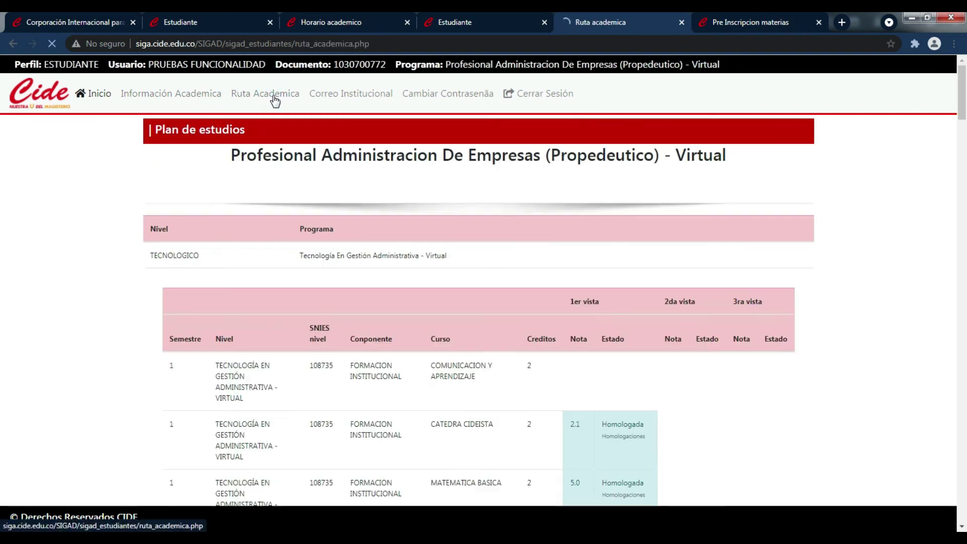
pyautogui.moveTo(962, 93); pyautogui.dragTo(965, 504)
# - Return to the student portal's home page and log out of the session
pyautogui.click(94, 93)
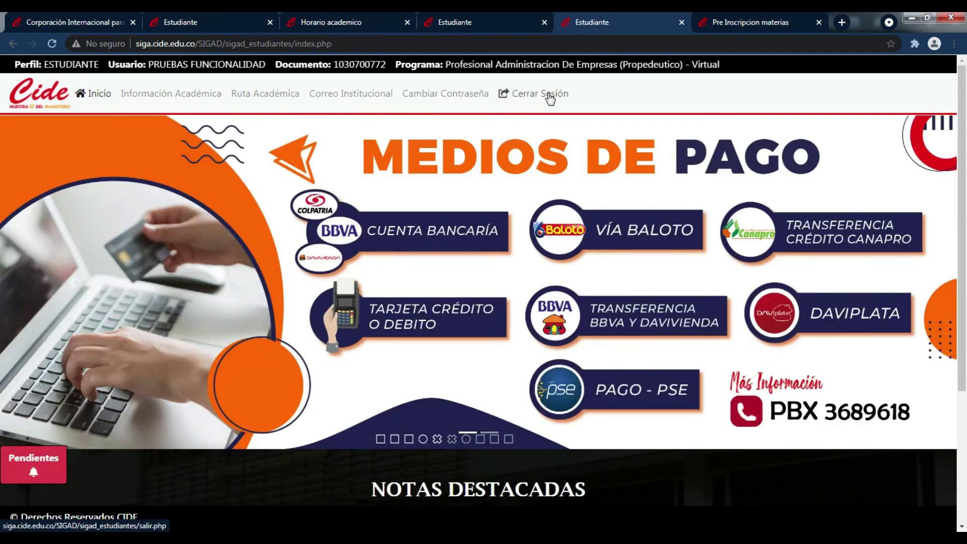
pyautogui.click(551, 95)
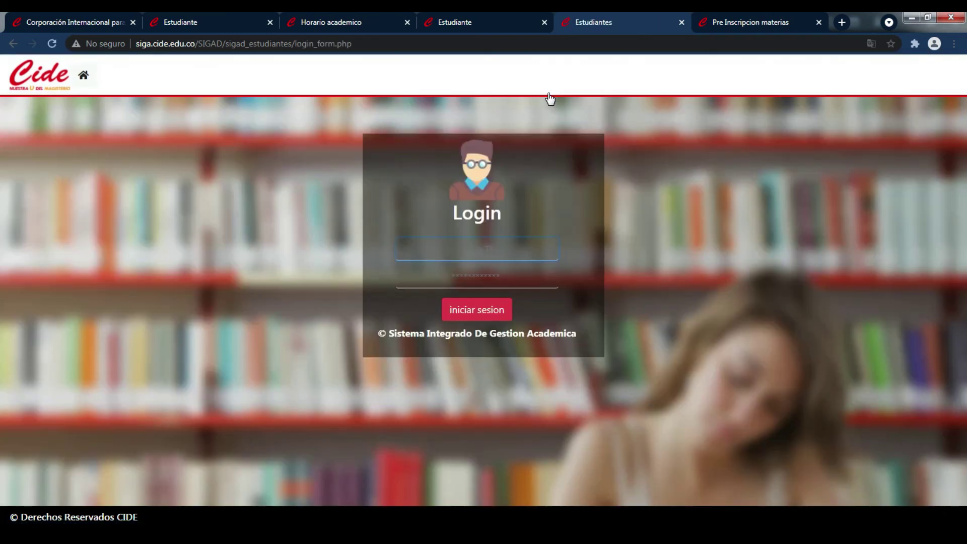